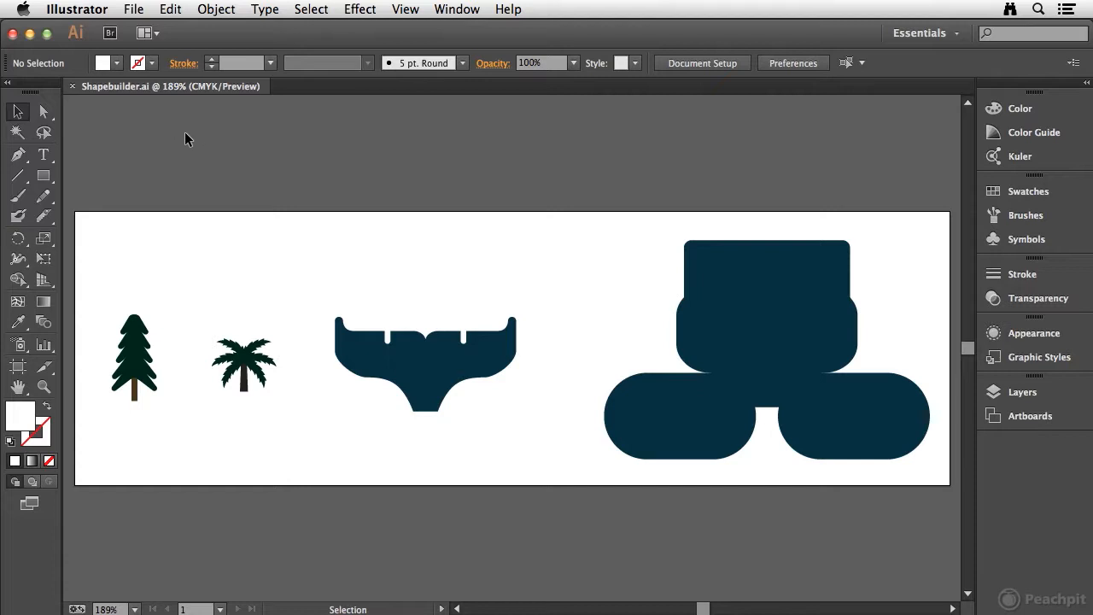
Select the entire pine tree group and activate the Shape Builder tool
key("super+space")
left_click_drag(90, 282, 183, 423)
left_click_drag(458, 332, 329, 286)
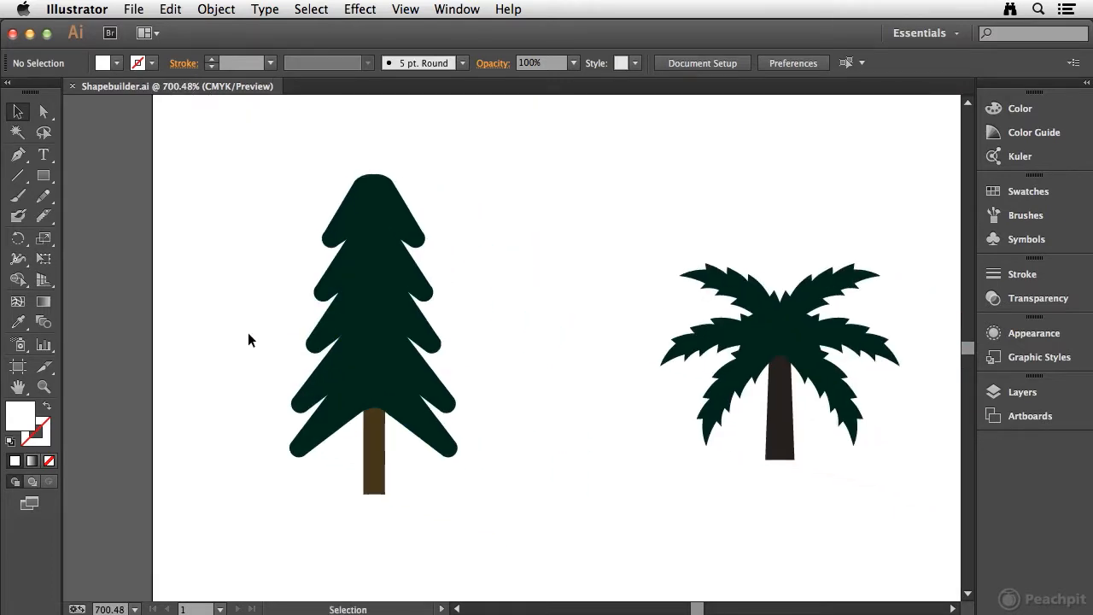
left_click(345, 308)
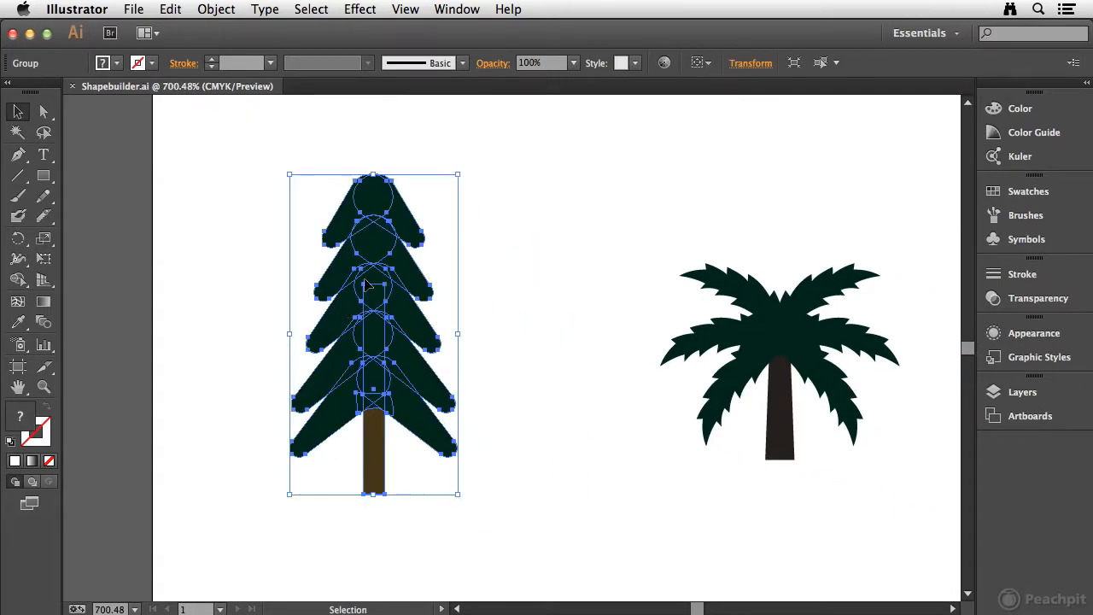
left_click(205, 286)
left_click_drag(251, 133, 505, 542)
left_click(16, 281)
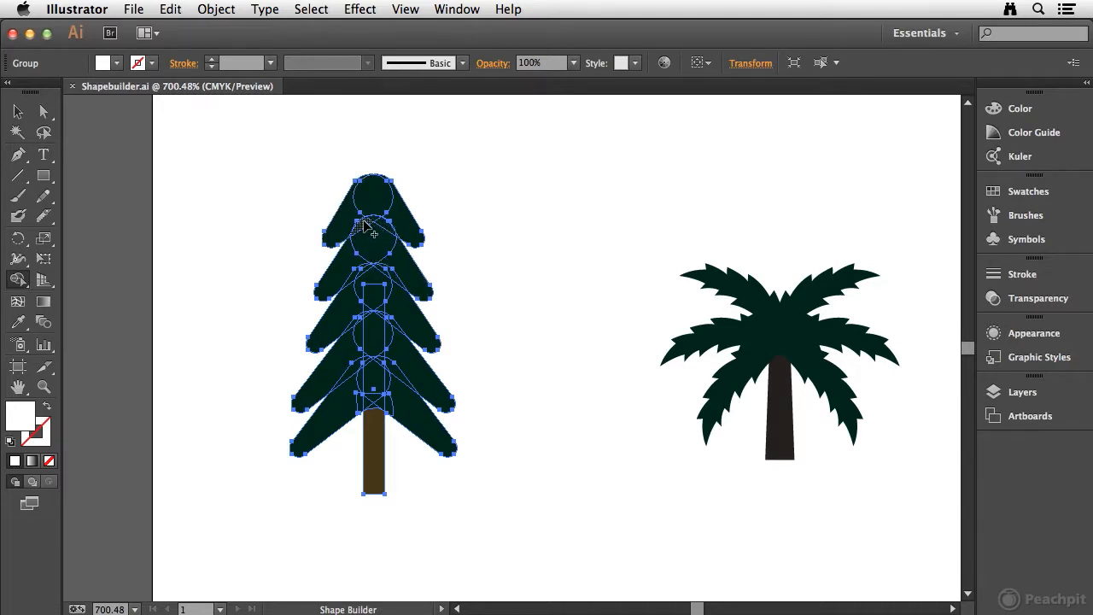
Set the fill to the dark green swatch for merging the selected pine tree shapes
key("super+space")
left_click_drag(298, 156, 476, 507)
scroll(342, 282, "right", 5)
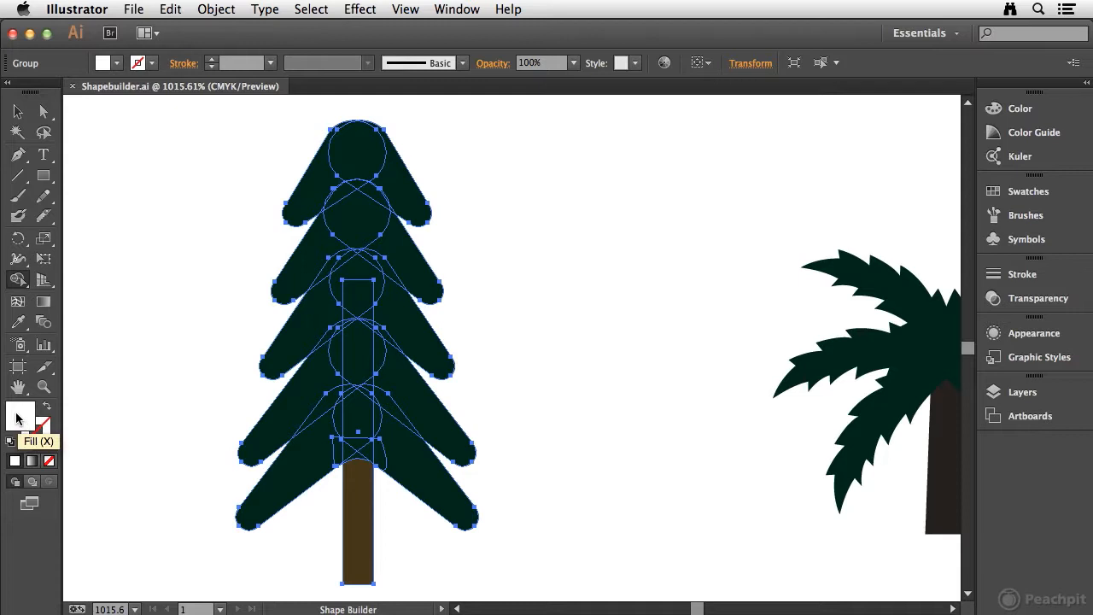
left_click(1050, 196)
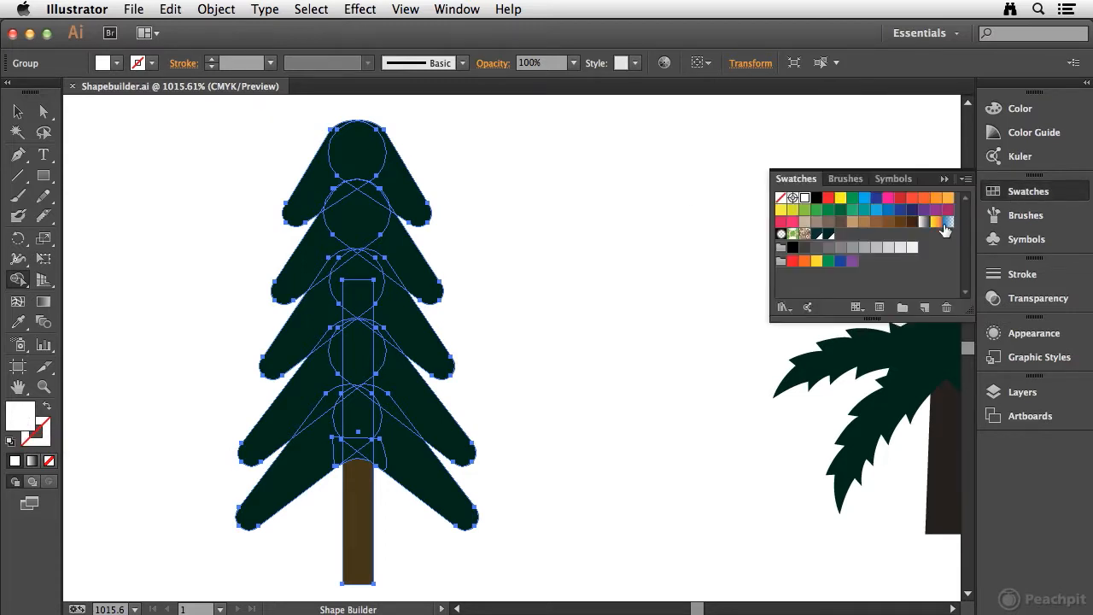
left_click(829, 235)
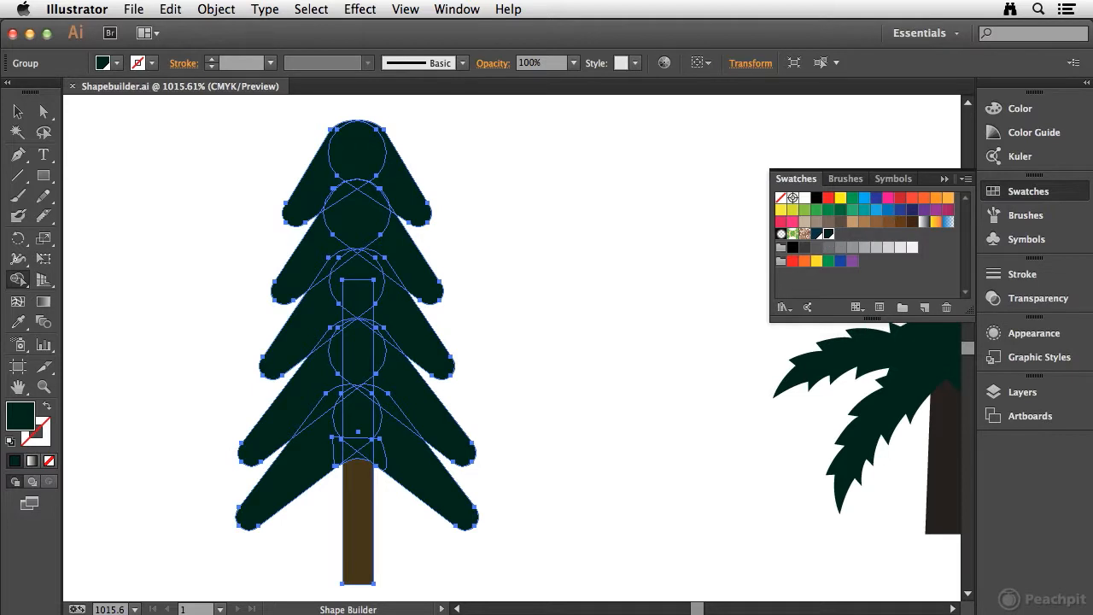
left_click(1049, 196)
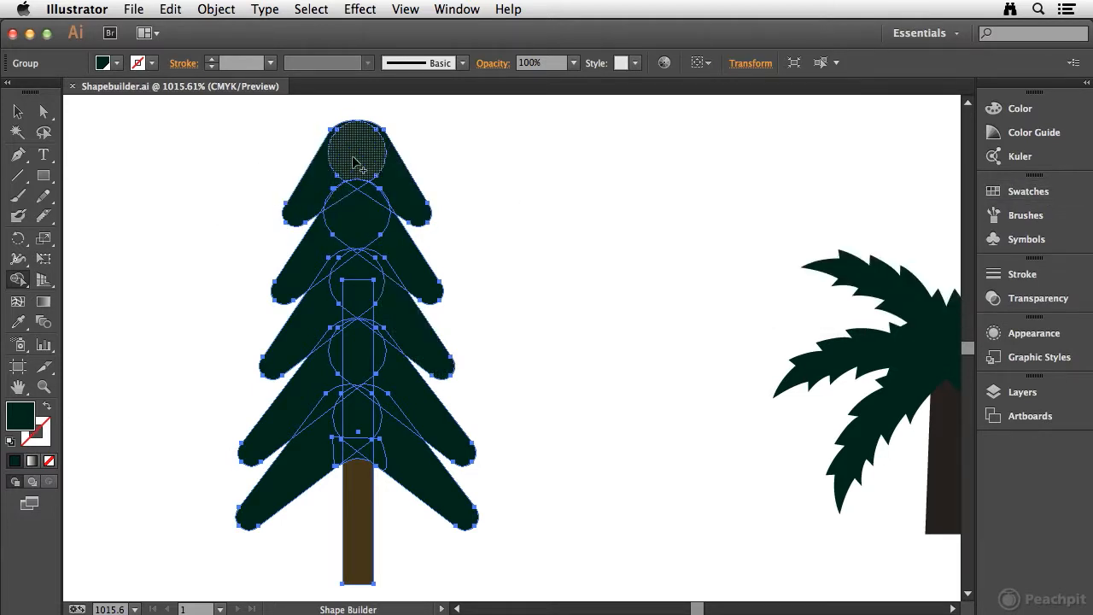
Merge all overlapping foliage shapes of the pine tree into one shape with the Shape Builder, keeping the trunk separate
left_click_drag(320, 185, 367, 169)
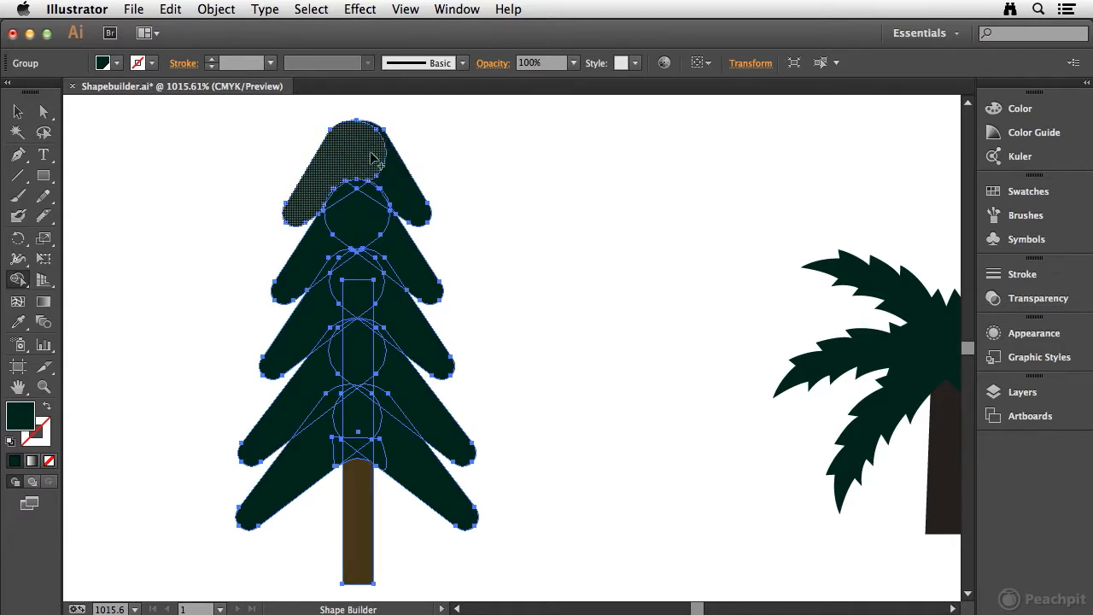
mouse_move(357, 159)
left_mouse_down()
mouse_move(398, 189)
mouse_move(373, 200)
mouse_move(395, 260)
mouse_move(352, 185)
mouse_move(342, 209)
mouse_move(353, 179)
mouse_move(330, 194)
mouse_move(348, 210)
mouse_move(307, 258)
left_mouse_up()
left_click_drag(343, 224, 308, 336)
left_click_drag(352, 244, 349, 299)
mouse_move(387, 253)
left_mouse_down()
mouse_move(390, 282)
mouse_move(353, 273)
mouse_move(370, 306)
left_mouse_up()
left_click_drag(358, 241, 359, 256)
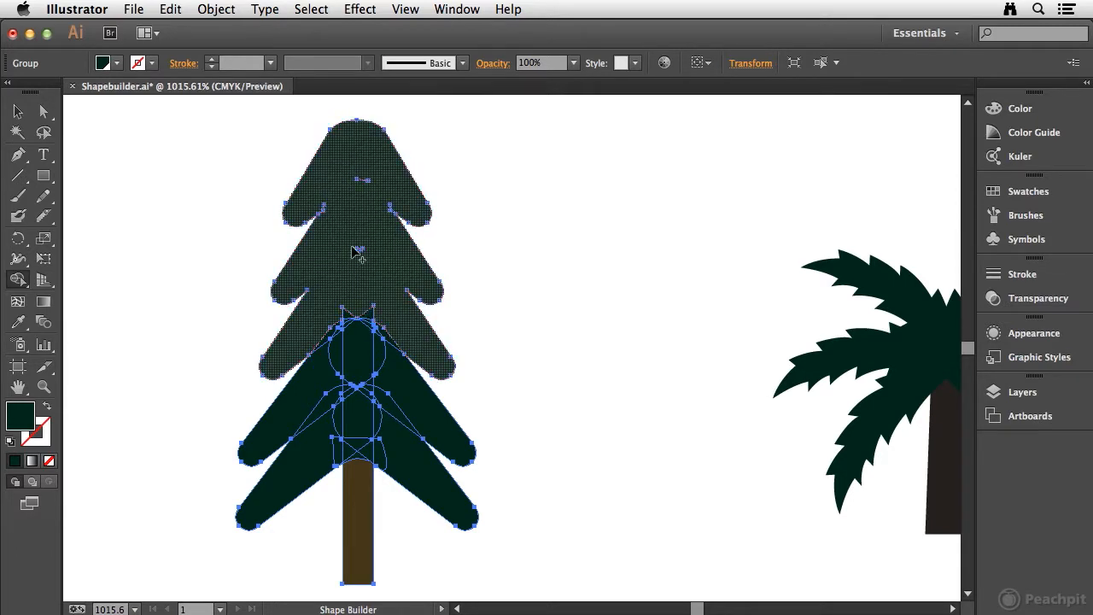
left_click_drag(366, 183, 385, 184)
mouse_move(350, 291)
left_mouse_down()
mouse_move(331, 390)
mouse_move(364, 427)
mouse_move(358, 437)
mouse_move(359, 292)
mouse_move(375, 329)
mouse_move(378, 443)
mouse_move(412, 455)
mouse_move(396, 453)
mouse_move(415, 382)
mouse_move(392, 378)
mouse_move(369, 338)
mouse_move(390, 314)
mouse_move(368, 372)
left_mouse_up()
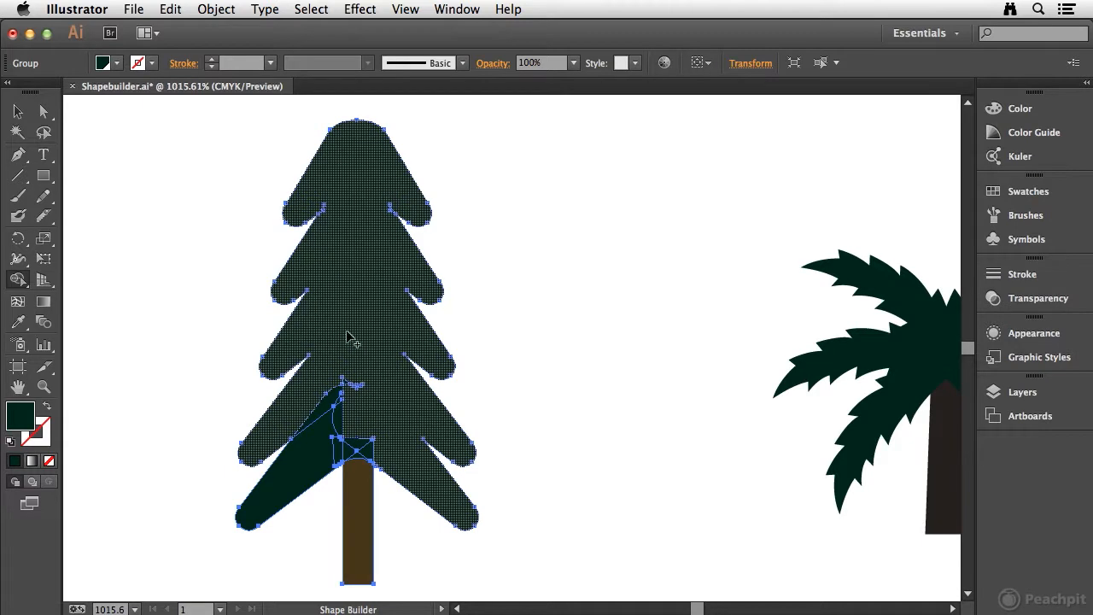
left_click_drag(340, 423, 325, 454)
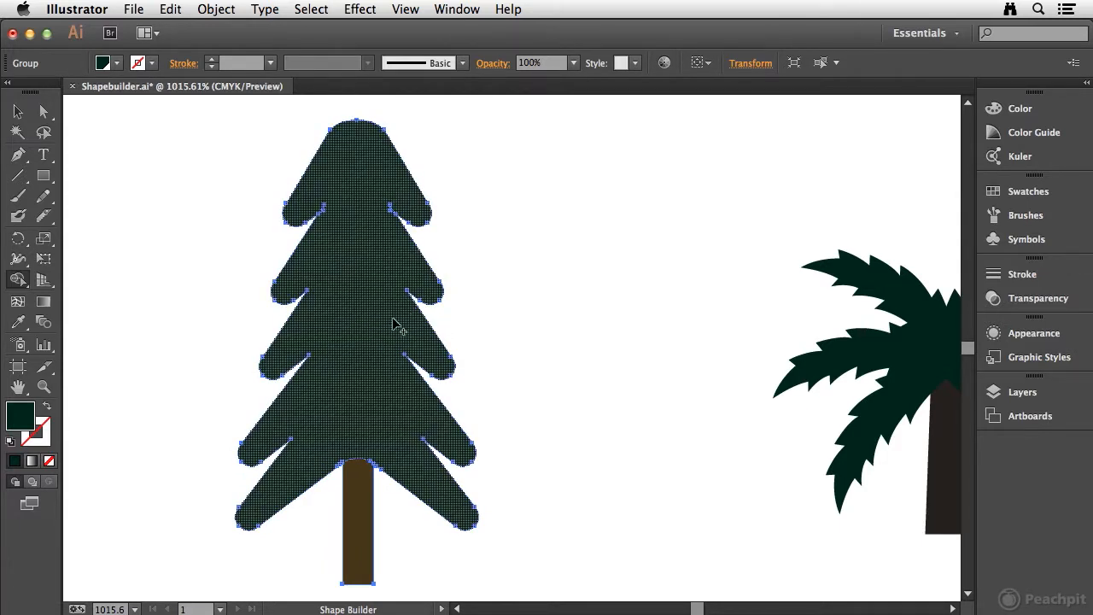
Select the palm tree's fronds and merge them, including their overlapping centre, into one shape with the Shape Builder
key("space")
left_click_drag(842, 261, 292, 222)
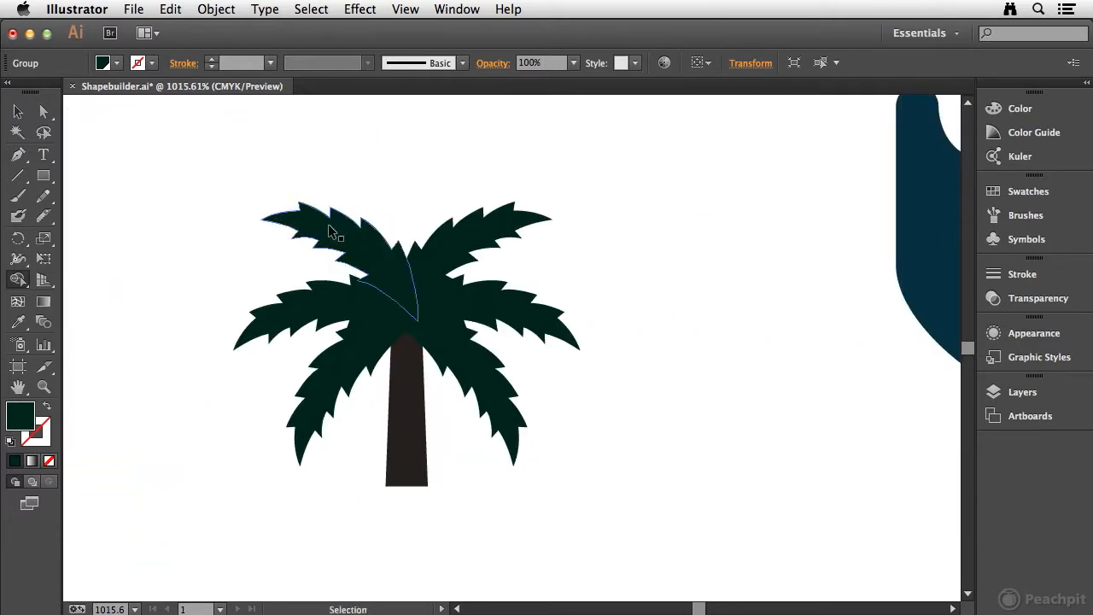
left_click(317, 228, "super")
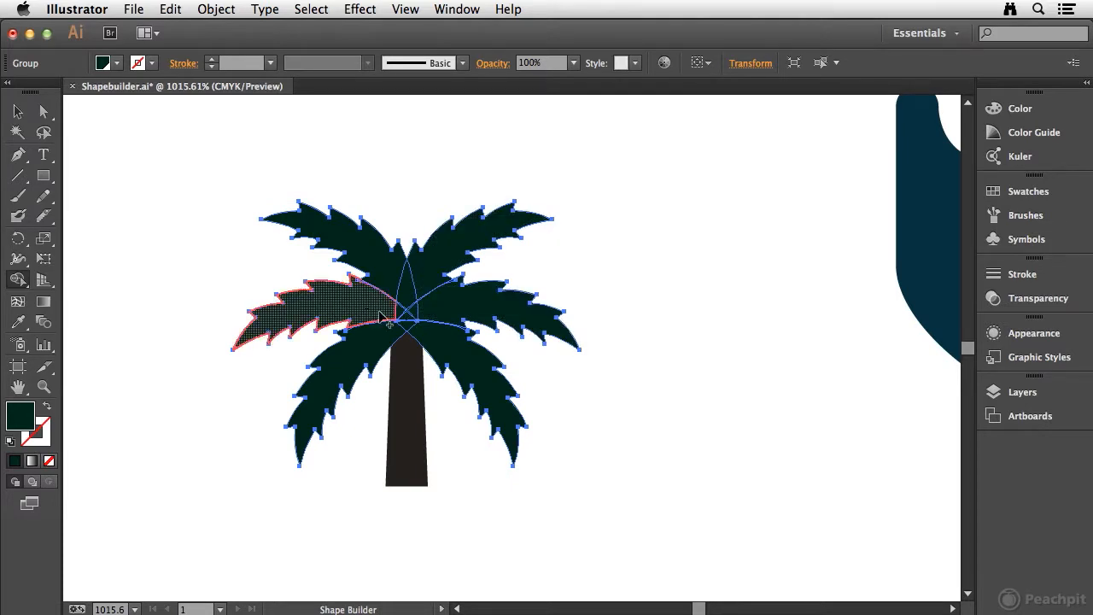
left_click_drag(410, 316, 460, 317)
mouse_move(373, 301)
left_mouse_down()
mouse_move(438, 307)
mouse_move(424, 282)
left_mouse_up()
mouse_move(439, 319)
left_mouse_down()
mouse_move(457, 351)
mouse_move(405, 323)
mouse_move(388, 336)
mouse_move(380, 327)
mouse_move(431, 325)
mouse_move(378, 321)
mouse_move(437, 323)
mouse_move(390, 321)
mouse_move(427, 328)
mouse_move(399, 315)
mouse_move(425, 330)
mouse_move(388, 334)
mouse_move(404, 299)
mouse_move(445, 344)
left_mouse_up()
key("super+space")
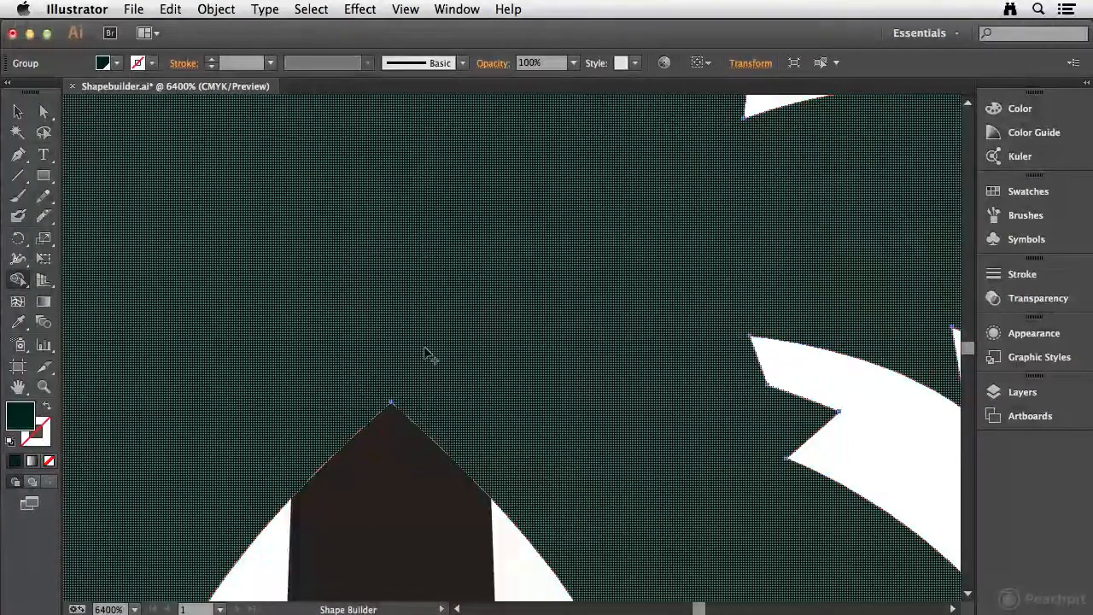
Select all shapes of the large blue figure and subtract its lower-left rounded shape with the Shape Builder
key("super+0")
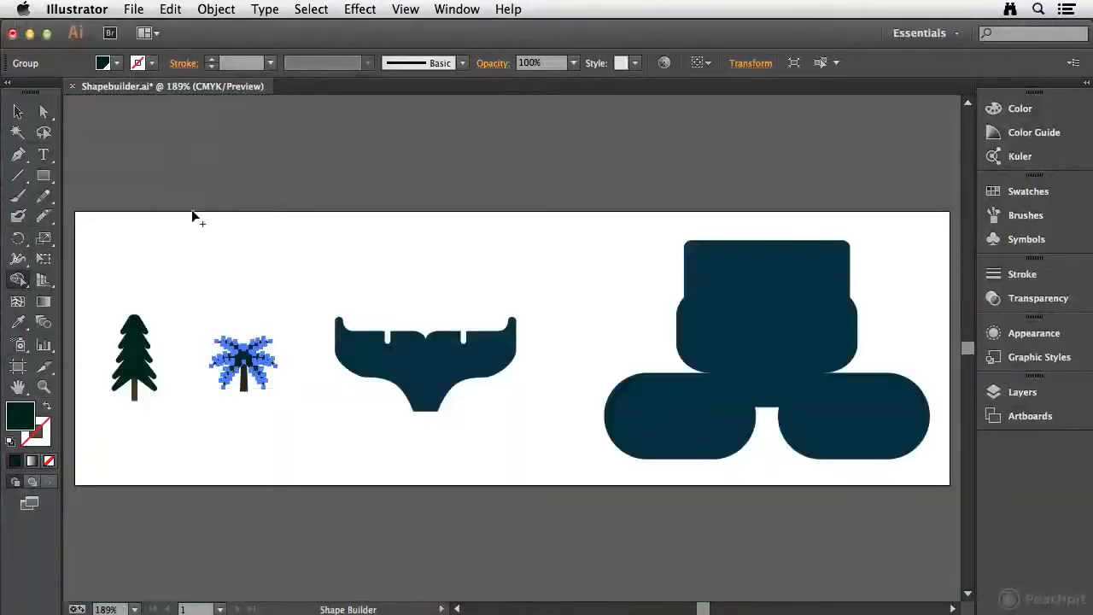
left_click_drag(577, 325, 495, 239)
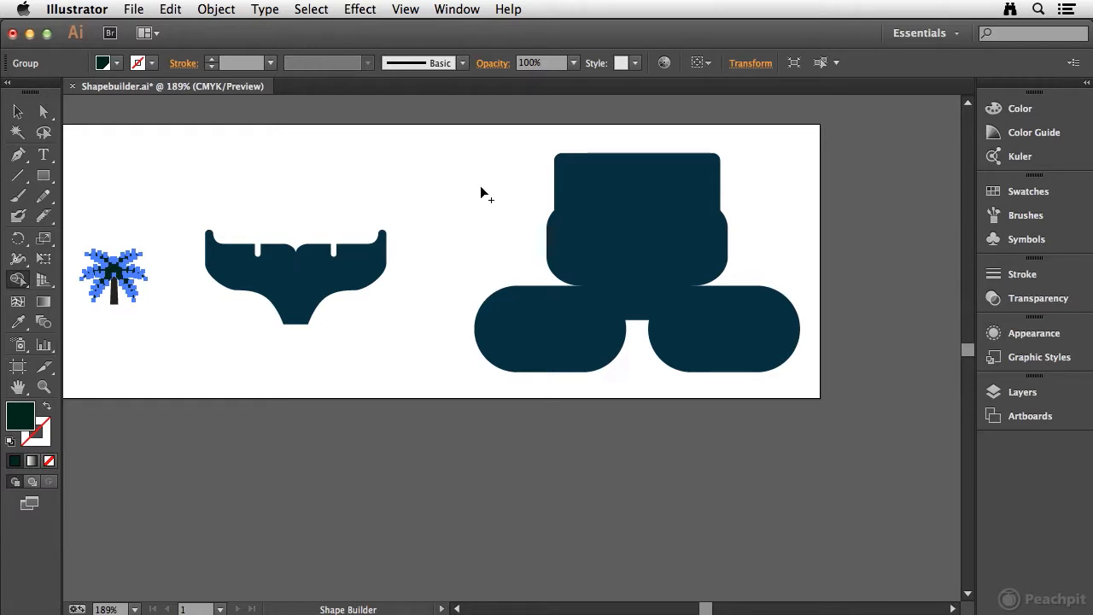
key("v")
left_click_drag(438, 129, 810, 386)
key("shift+m")
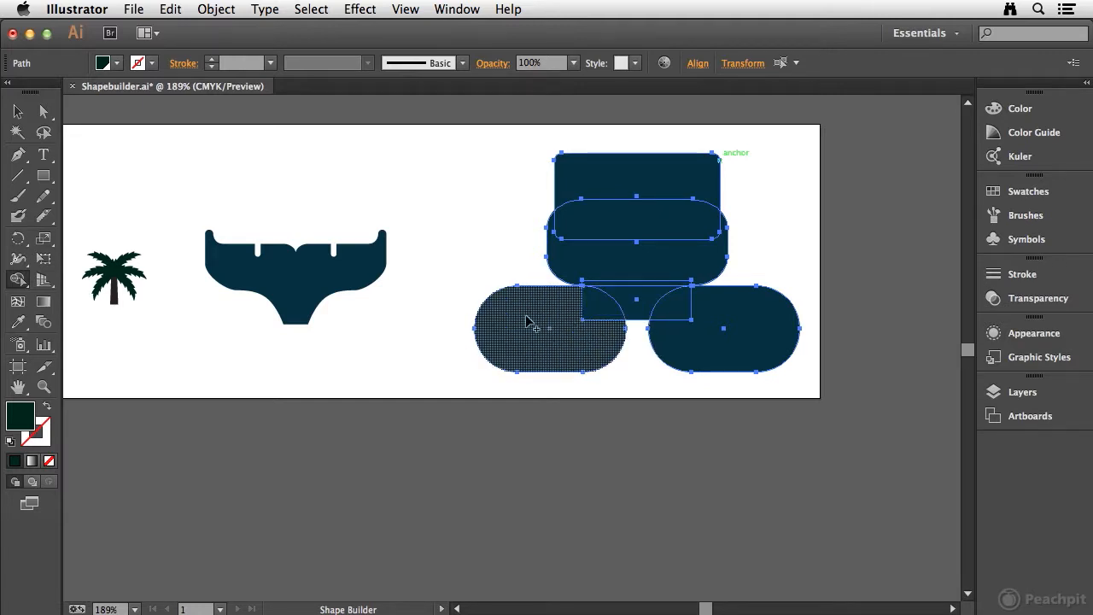
left_click(568, 346, "alt")
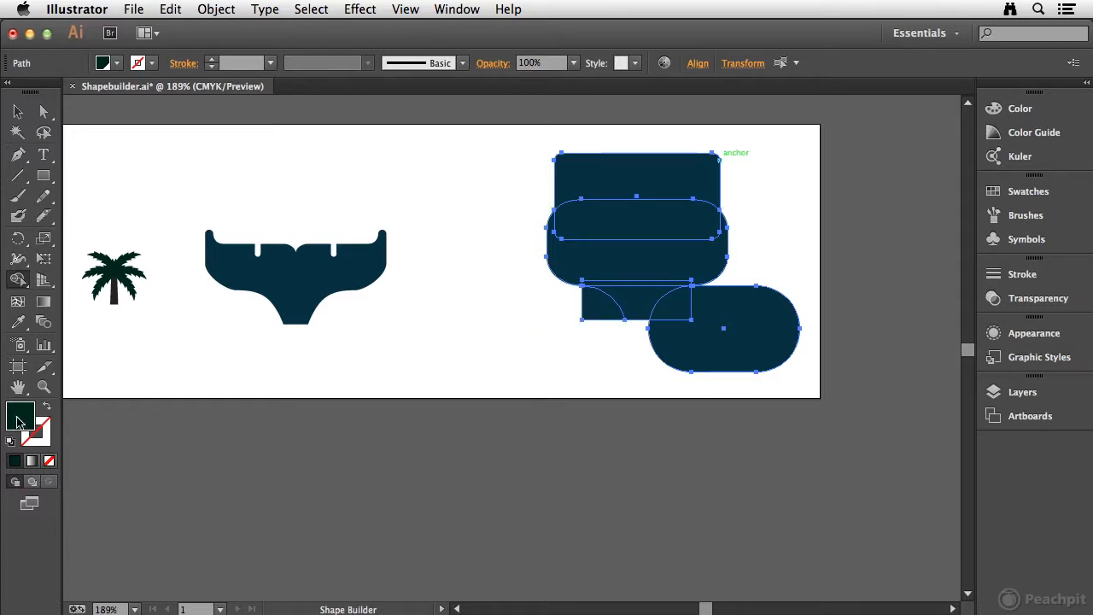
Set the fill to the dark blue swatch, and subtract the leftover left corner and the lower-right rounded shape
left_click(1021, 192)
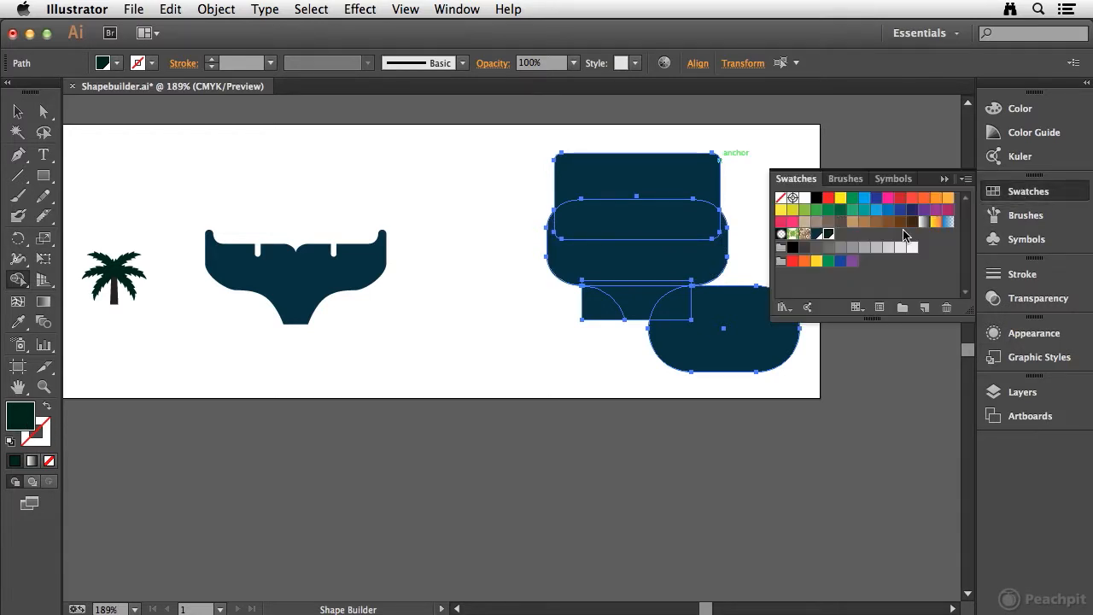
left_click(820, 236)
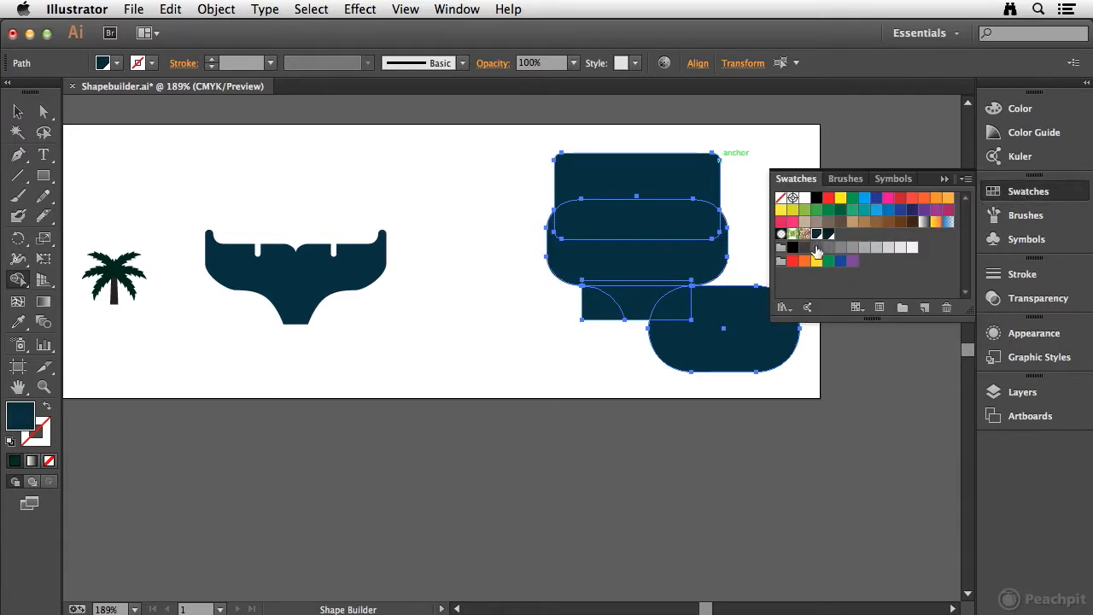
left_click(1033, 193)
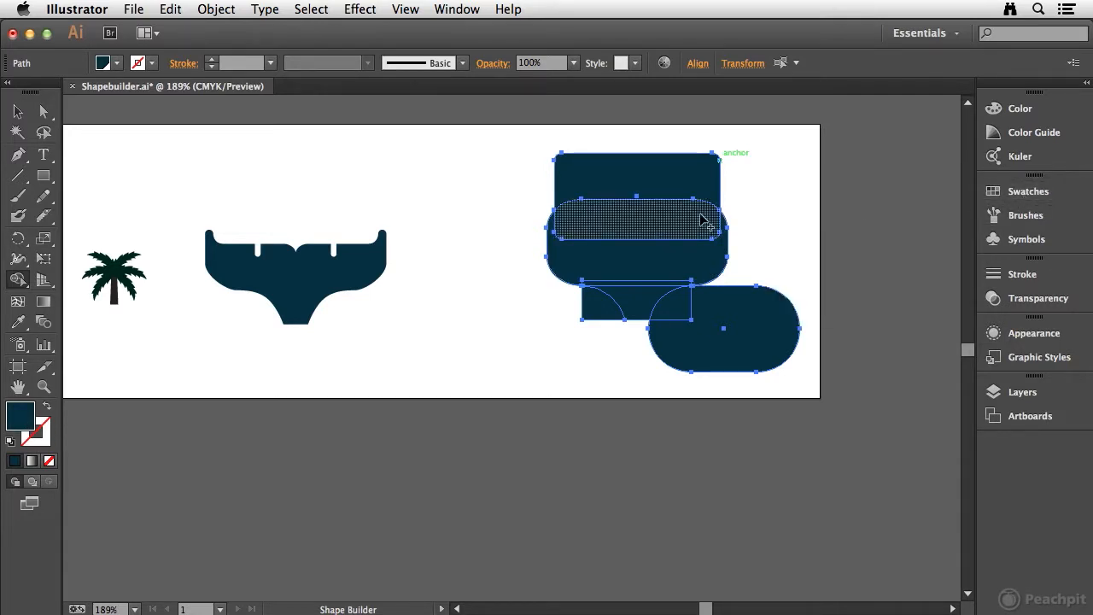
left_click(601, 312, "alt")
mouse_move(675, 312)
left_mouse_down()
mouse_move(725, 329)
mouse_move(713, 374)
left_mouse_up()
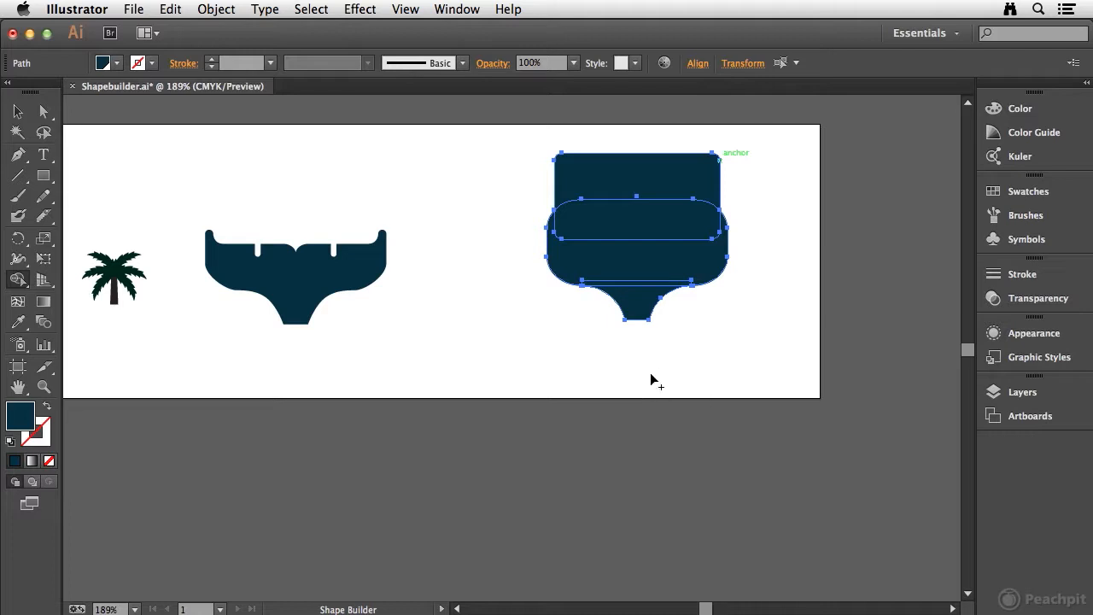
Merge the tail's narrow stem with its body, and subtract the upper rectangle together with its overlap on the body
mouse_move(639, 309)
left_mouse_down()
mouse_move(639, 274)
mouse_move(736, 320)
left_mouse_up()
left_click(613, 175, "alt")
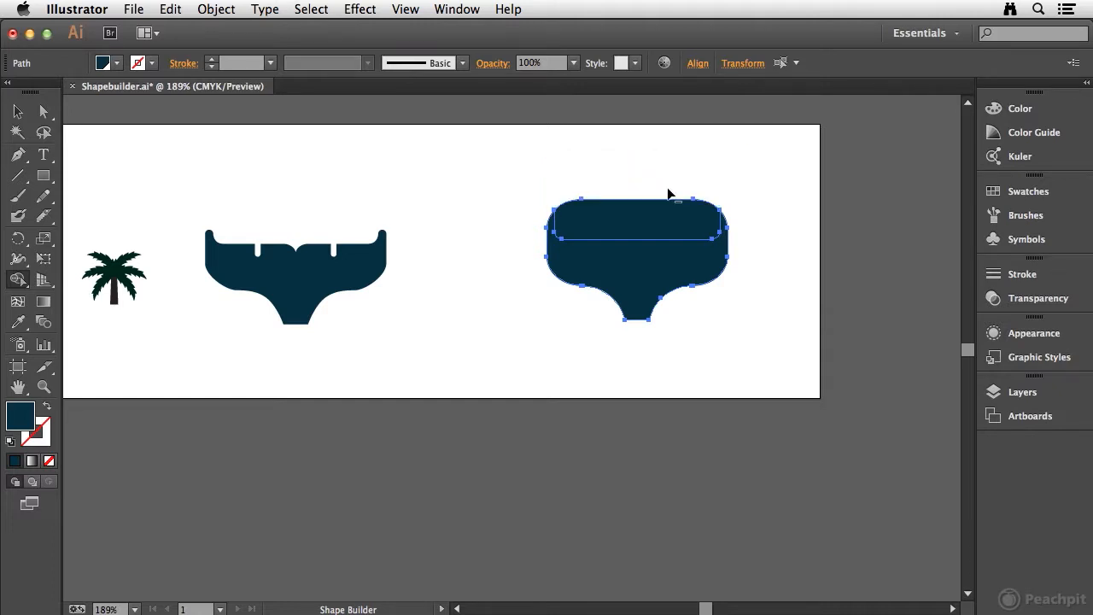
left_click(627, 214, "alt")
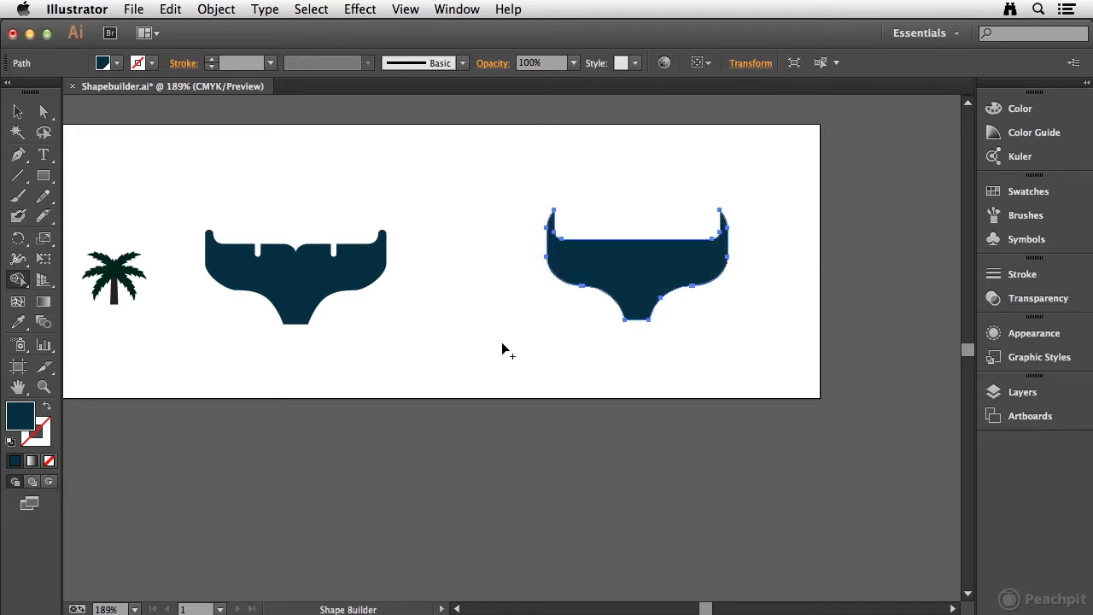
Draw a wide rectangle across the upper tips of the tail, ending where the inner corners start to curve
key("super+space")
left_click_drag(498, 178, 774, 350)
left_click_drag(627, 287, 527, 302)
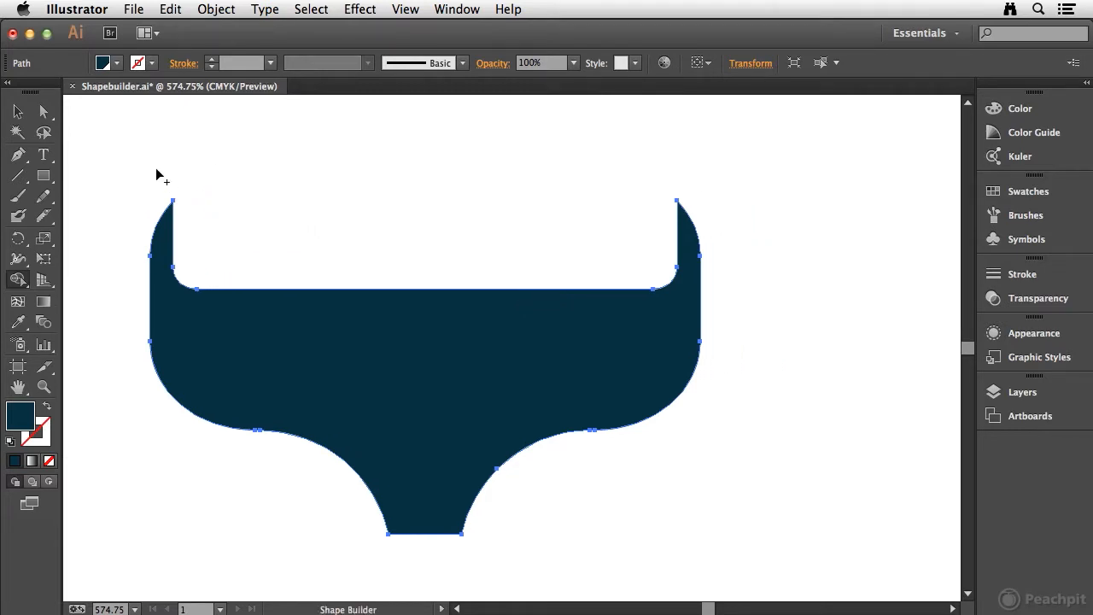
left_click(44, 175)
left_click_drag(94, 147, 787, 262)
left_click_drag(788, 270, 782, 268)
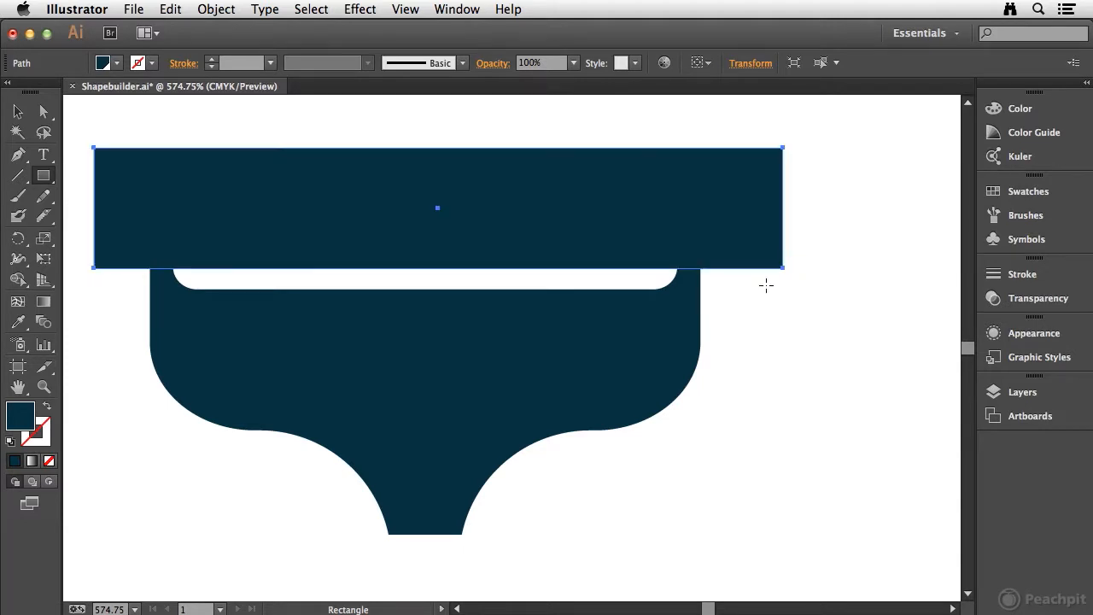
Select the rectangle and the tail, and subtract the rectangle and both pointed tips with the Shape Builder
left_click_drag(74, 198, 178, 299)
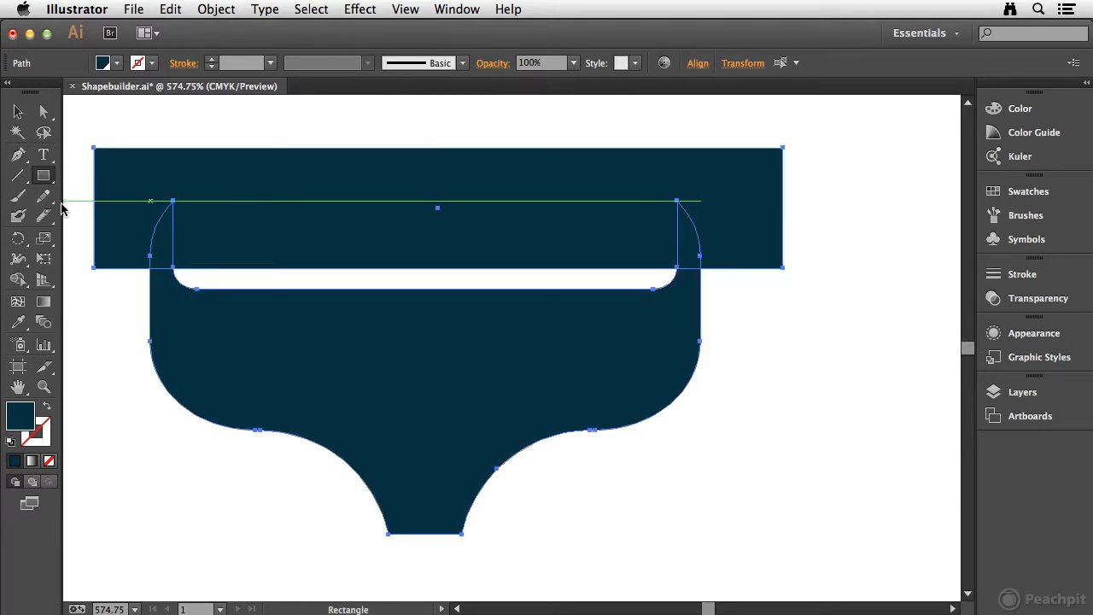
left_click(18, 279)
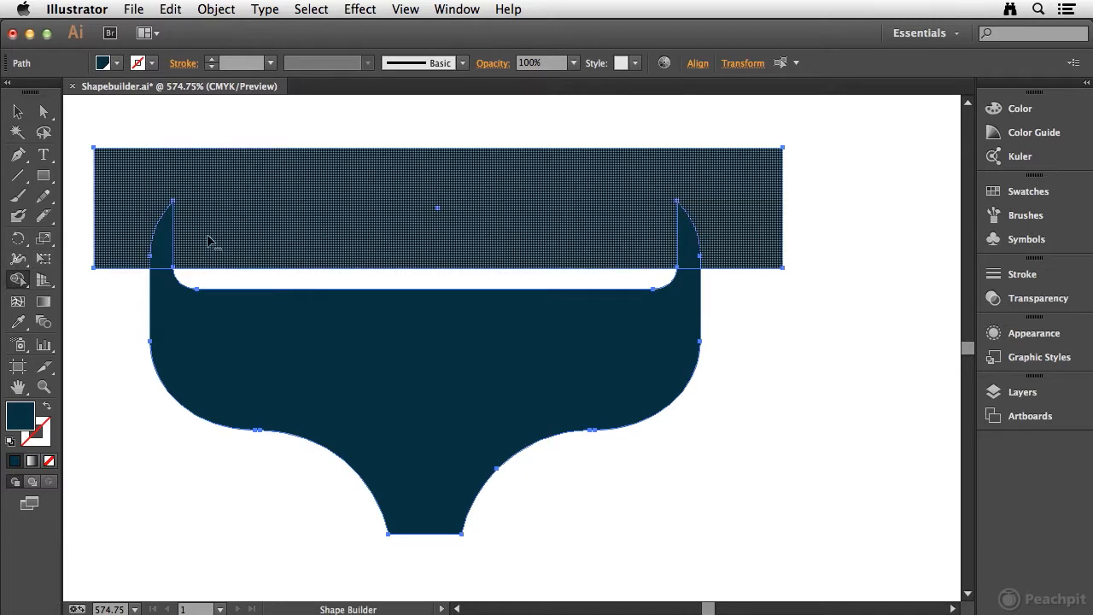
left_click(126, 210, "alt")
left_click(176, 249, "alt")
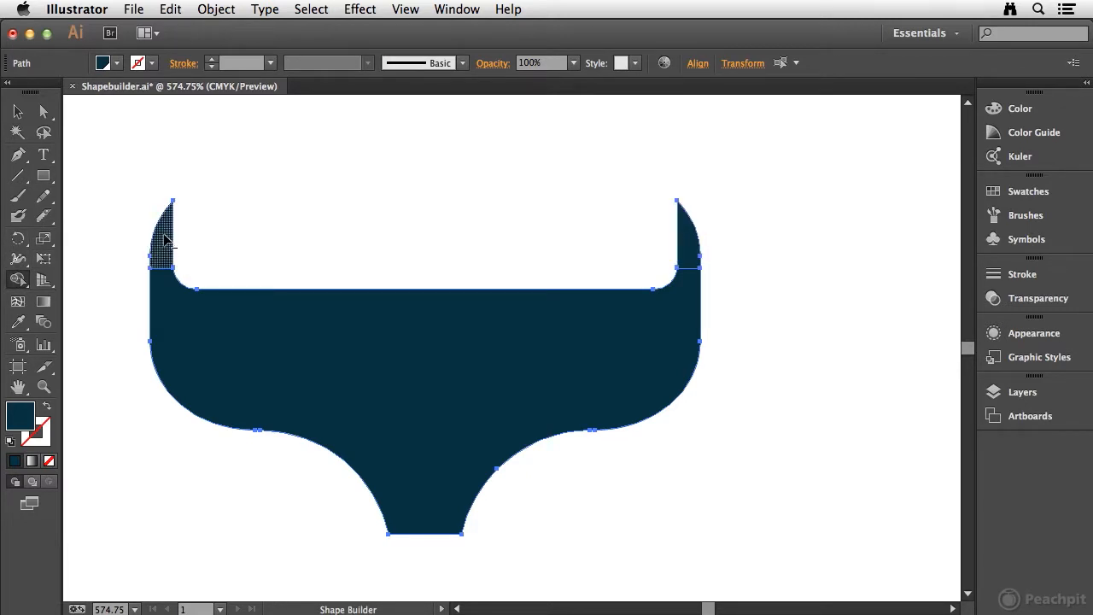
left_click(692, 226, "alt")
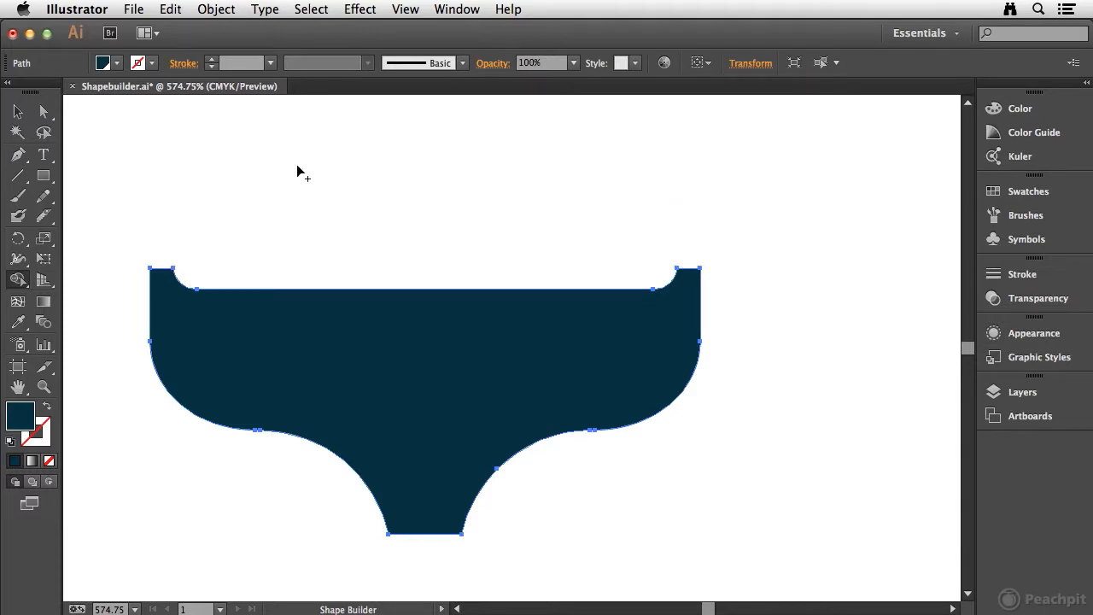
Draw a short vertical line beside the tail and give it a 5 pt stroke with round caps
left_click(18, 175)
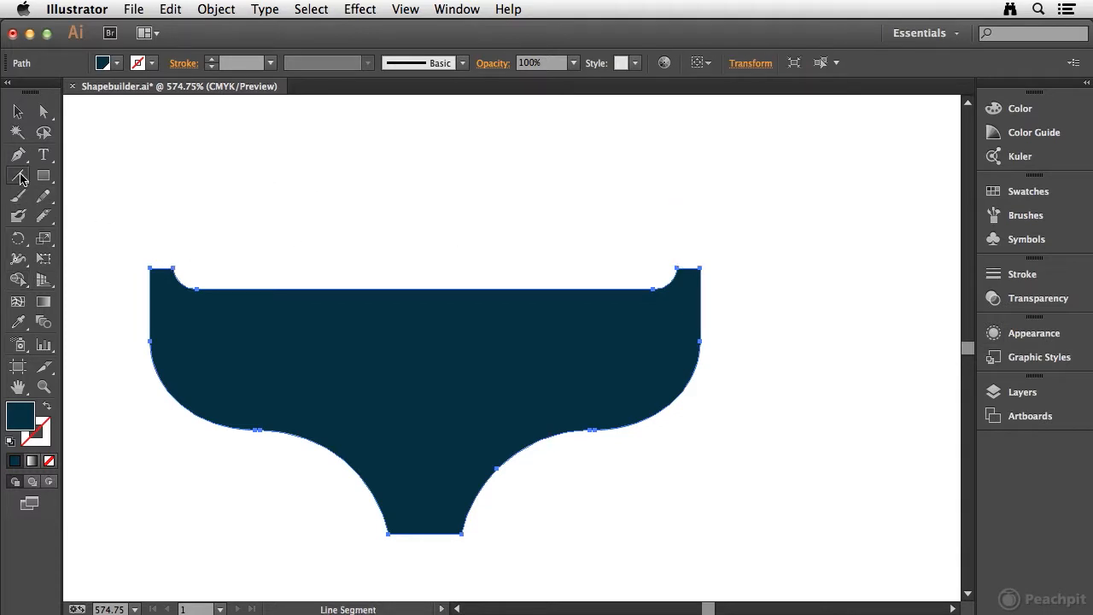
left_click_drag(810, 210, 815, 310)
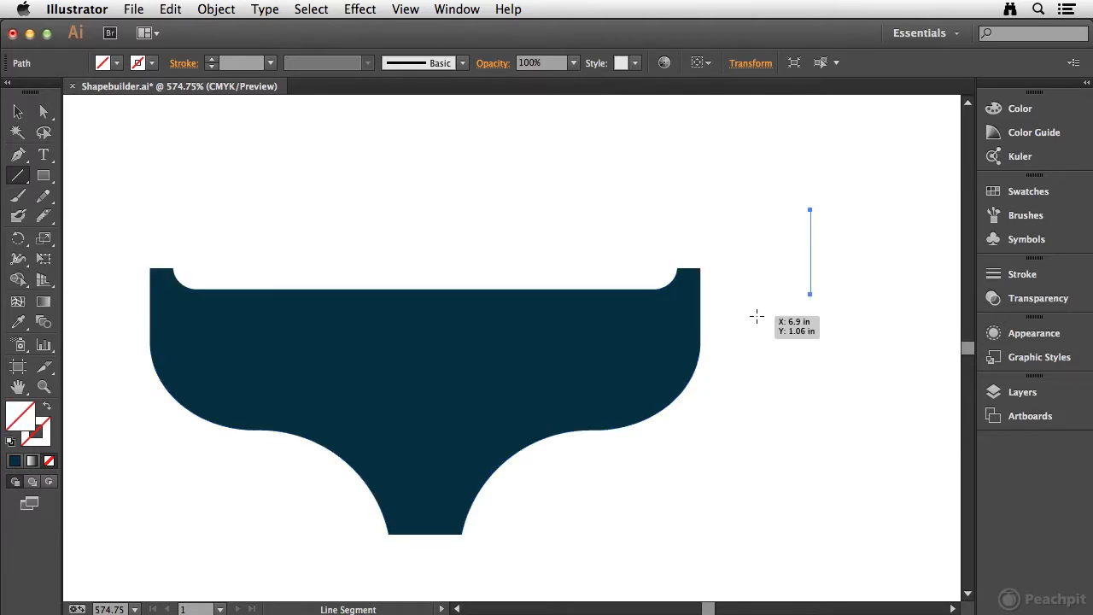
left_click(1022, 274)
left_click(840, 281)
left_click(840, 281)
left_click(840, 281)
left_click(840, 281)
left_click(839, 281)
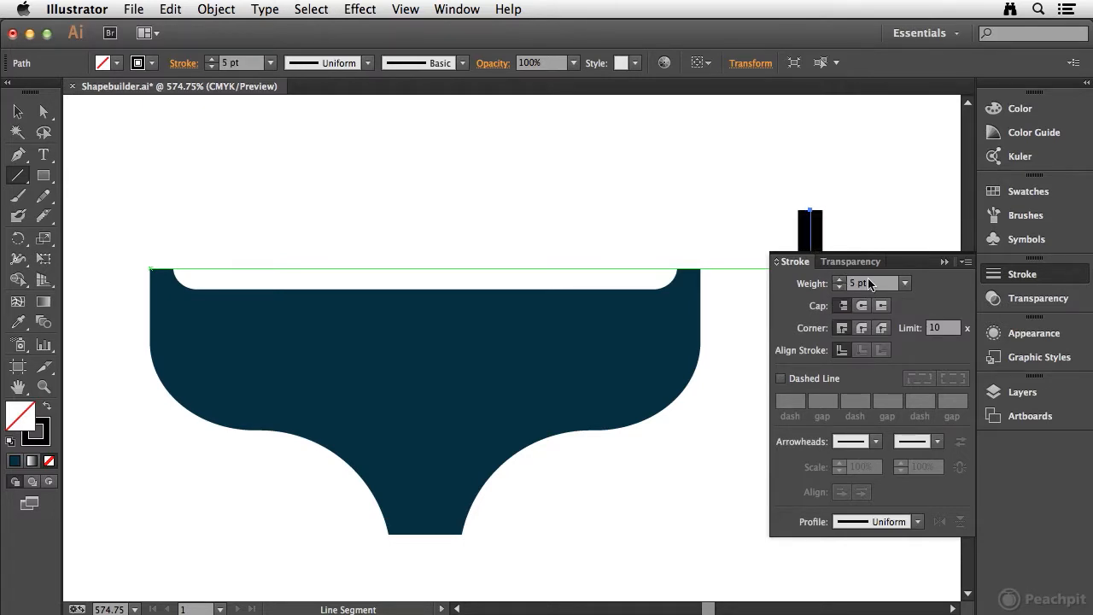
left_click(863, 307)
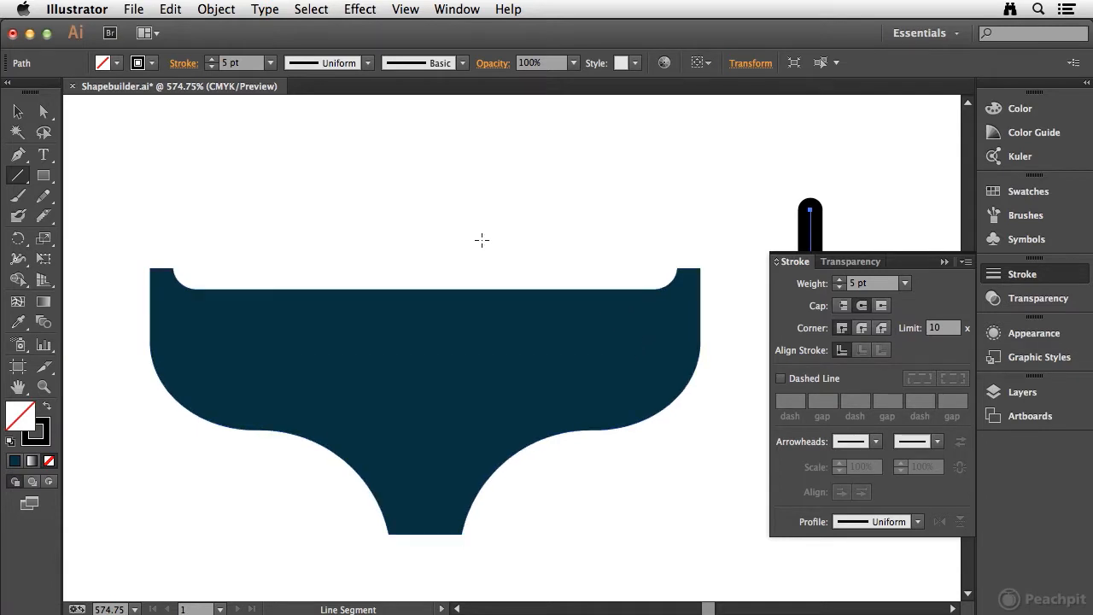
key("v")
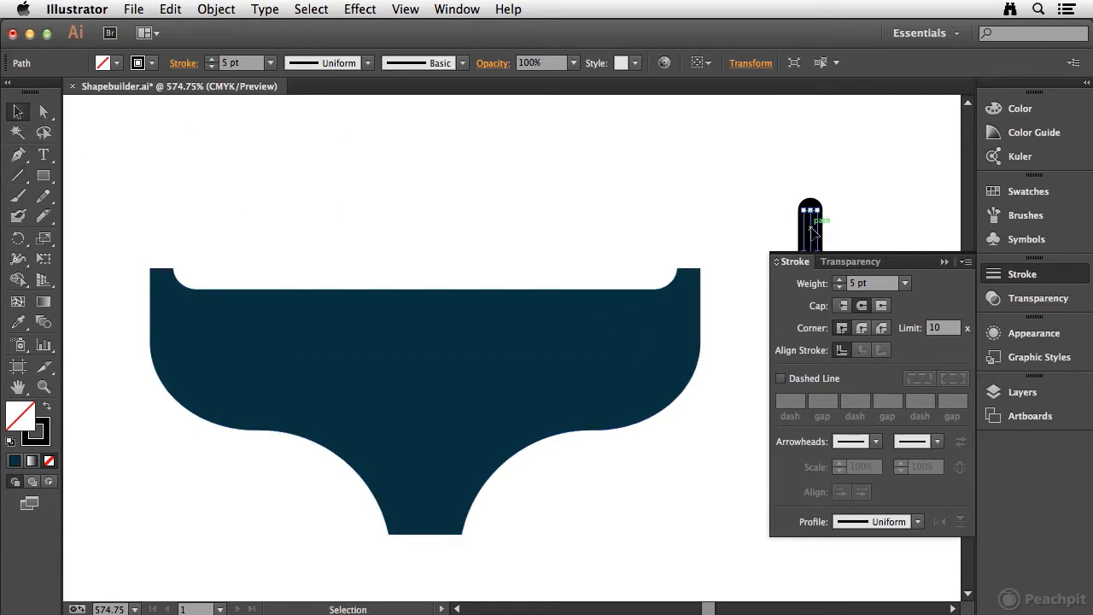
Move the round-capped line onto the tail's right tip, centred over the tip
left_click_drag(814, 230, 692, 284)
key("super+space")
left_click_drag(658, 217, 711, 355)
left_click_drag(542, 326, 476, 304)
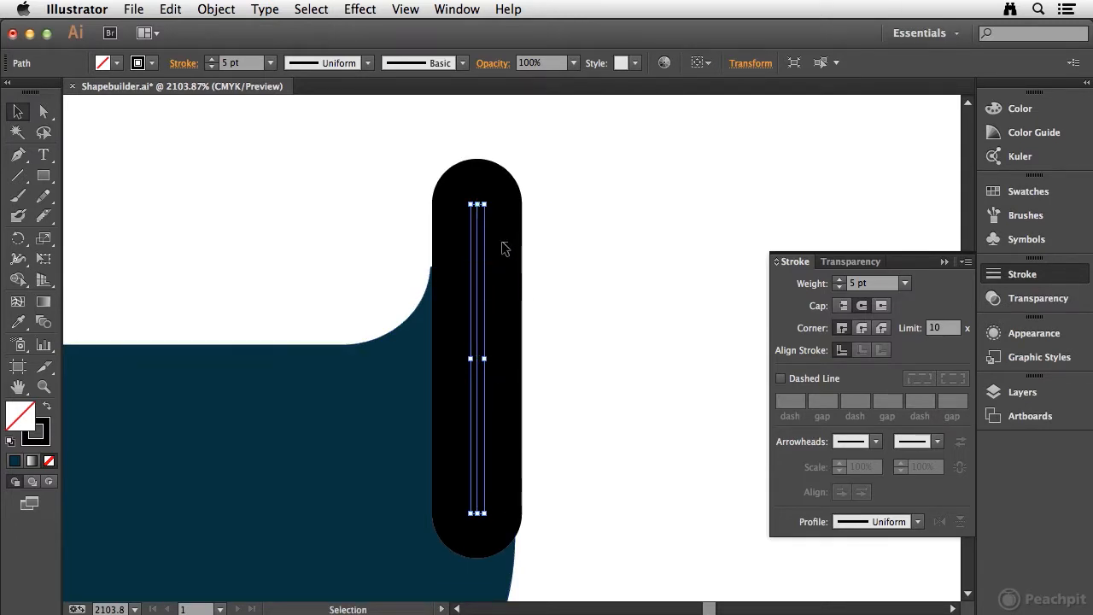
Try to merge the unexpanded stroked line with the tail using the Shape Builder
left_click(377, 396, "shift")
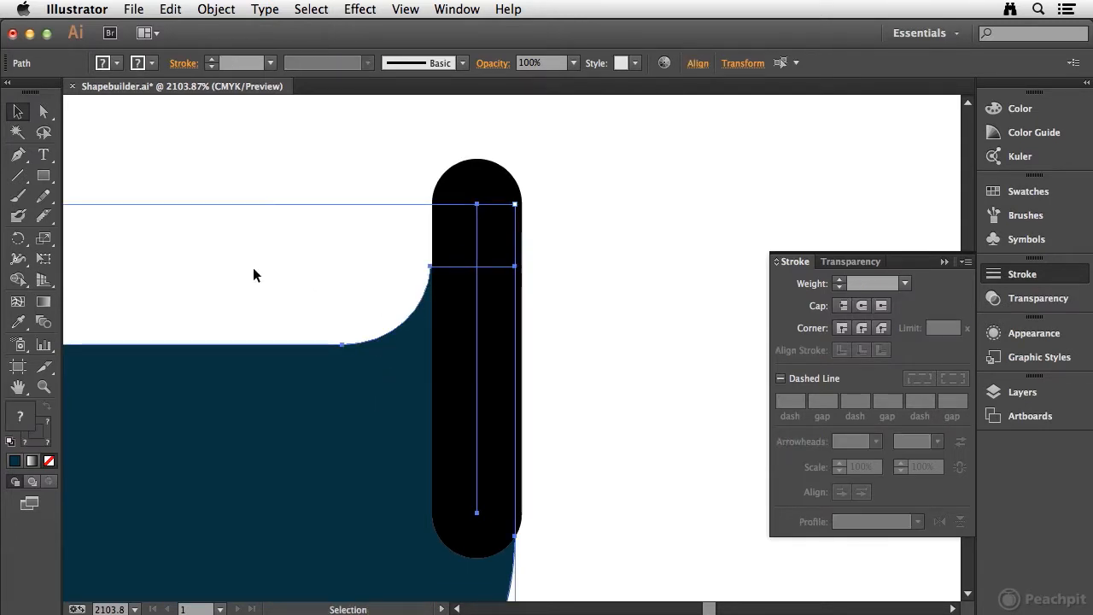
left_click(18, 279)
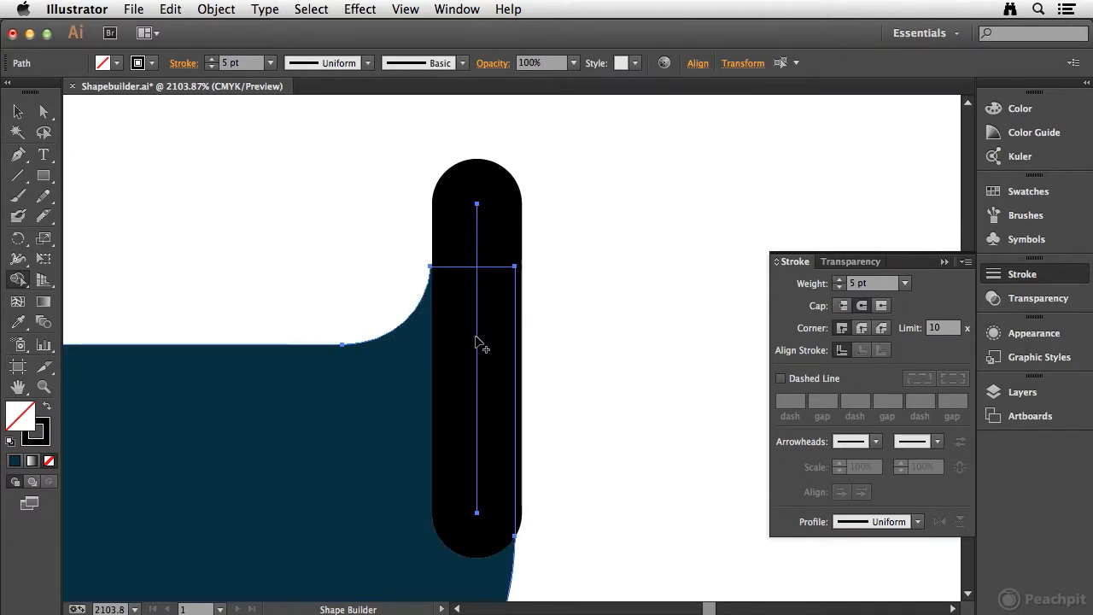
left_click_drag(480, 338, 446, 357)
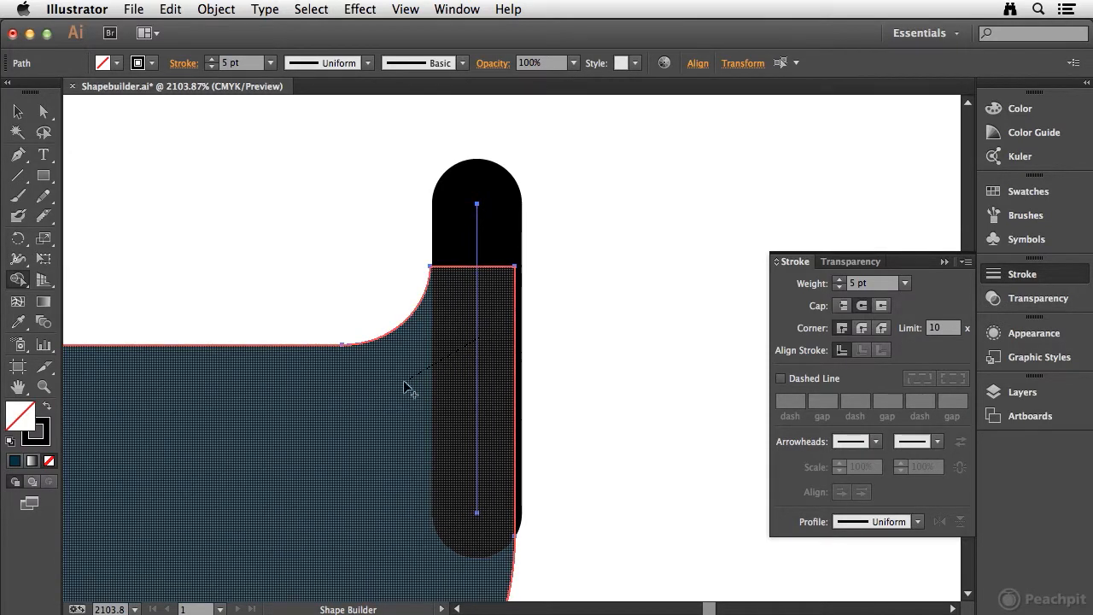
left_click_drag(398, 393, 398, 393)
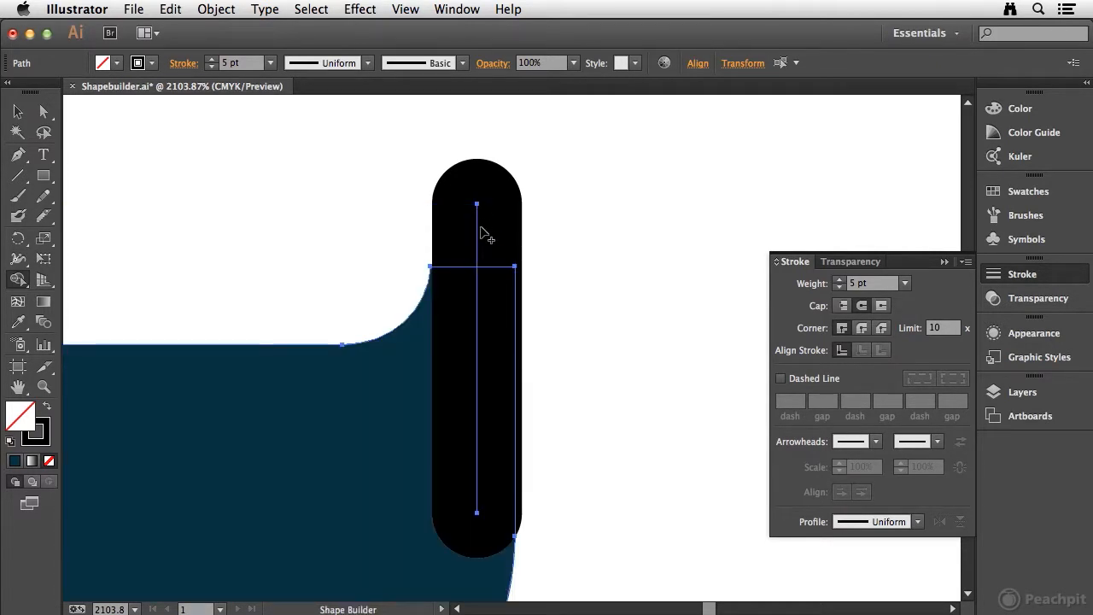
left_click(20, 112)
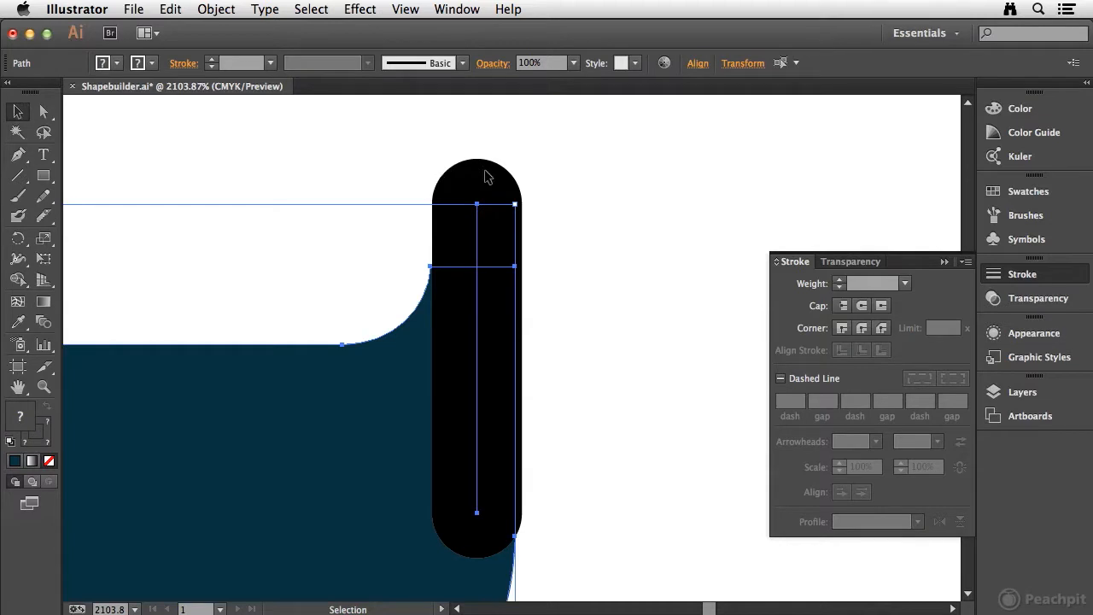
Select only the round-capped line and expand its fill and stroke into a filled shape
key("super+shift+a")
left_click_drag(448, 215, 496, 227)
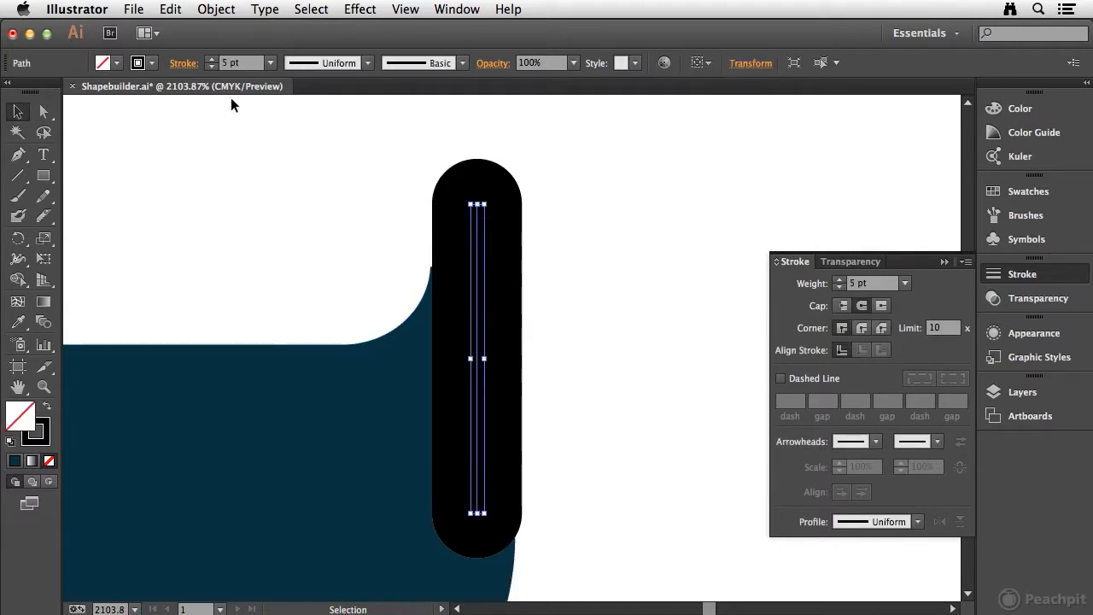
left_click(216, 12)
left_click(250, 177)
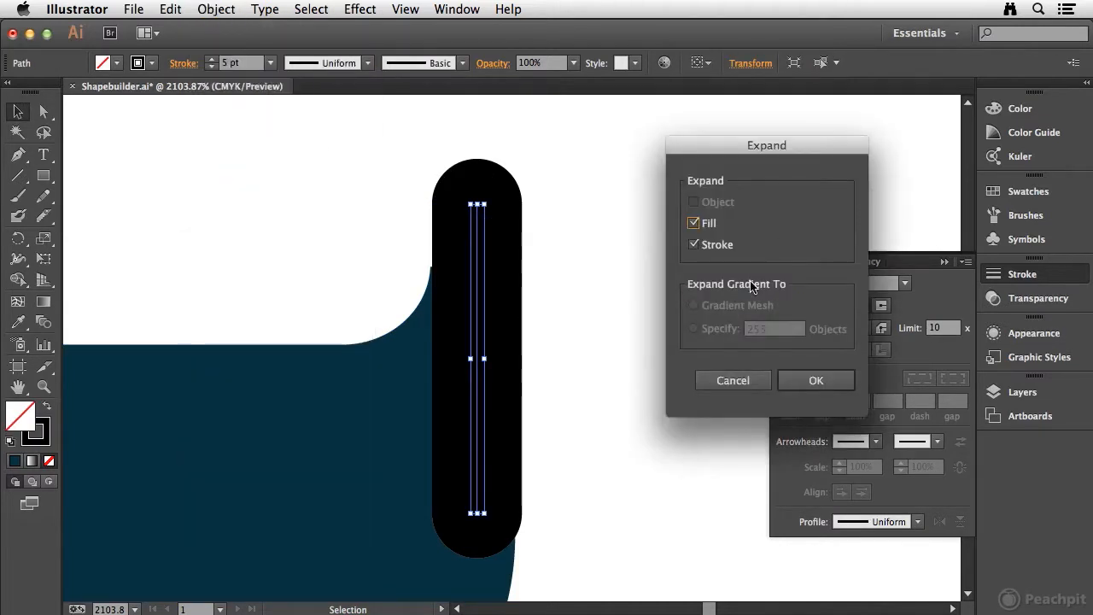
left_click(816, 380)
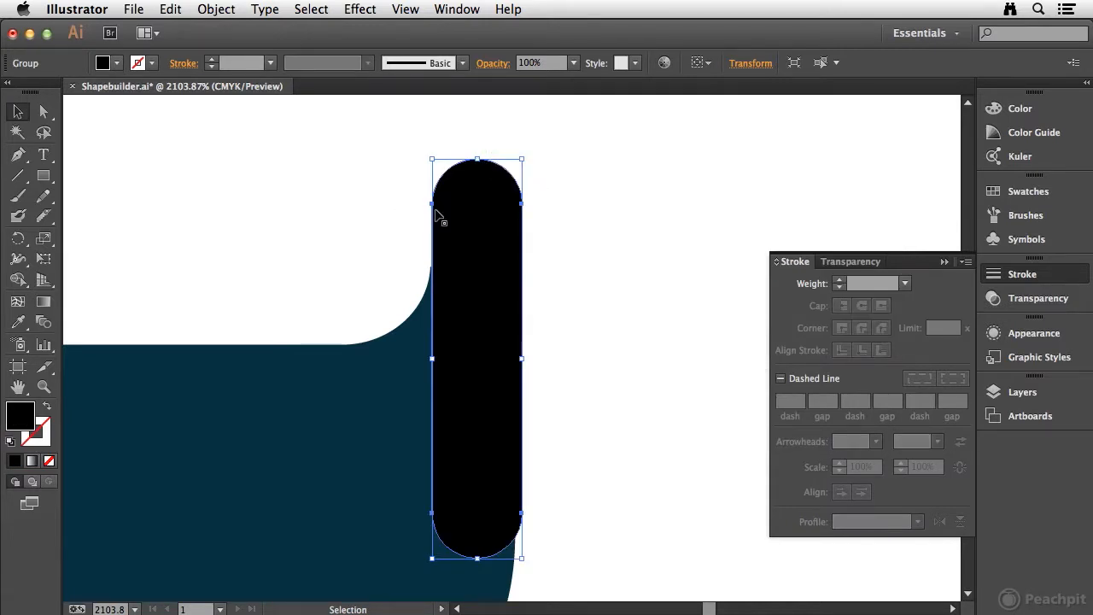
Shift the expanded rounded bar slightly down and narrow it to match the width of the tail's right tip
left_click_drag(470, 255, 486, 280)
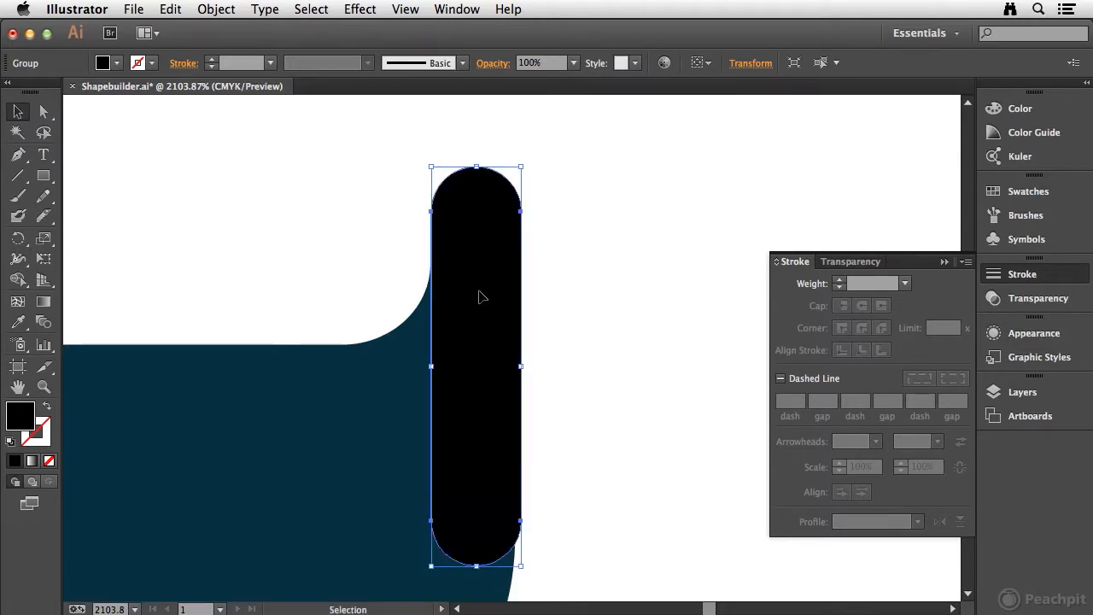
left_click_drag(521, 367, 514, 367)
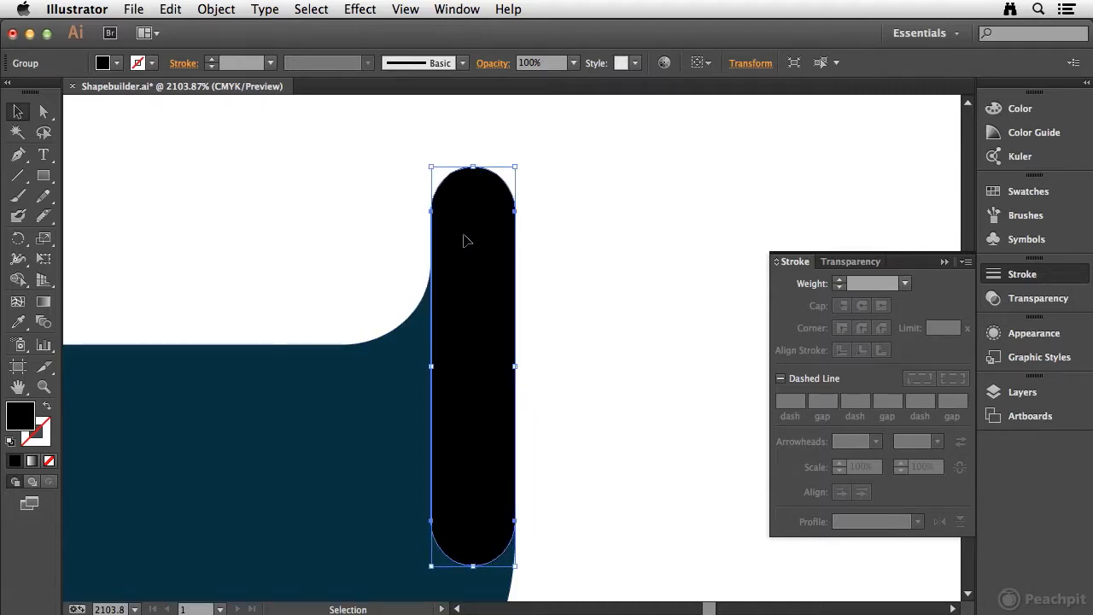
left_click(563, 325)
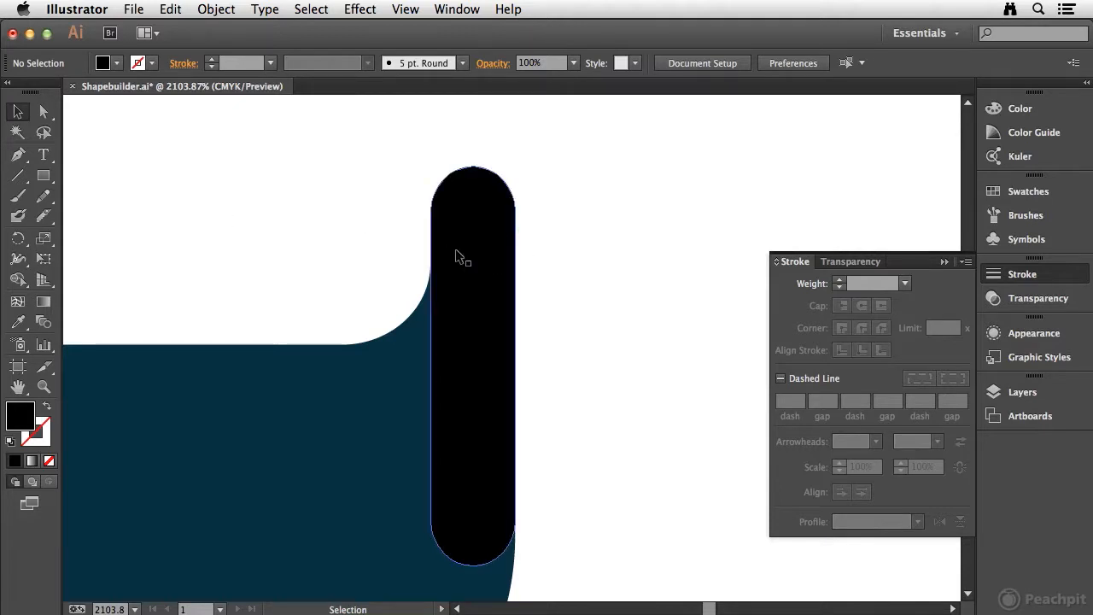
Duplicate the rounded bar straight across onto the tail's left tip
key("super+minus")
key("super+minus")
key("super+minus")
key("super+minus")
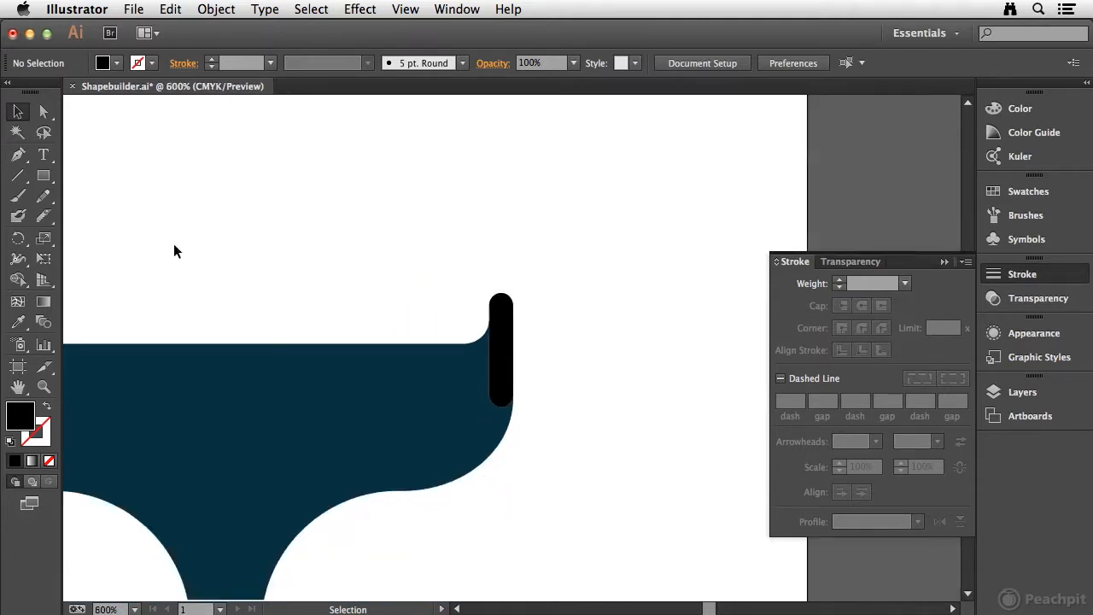
left_click(16, 217)
key("space")
left_click_drag(276, 242, 501, 235)
key("v")
left_click_drag(723, 300, 175, 298)
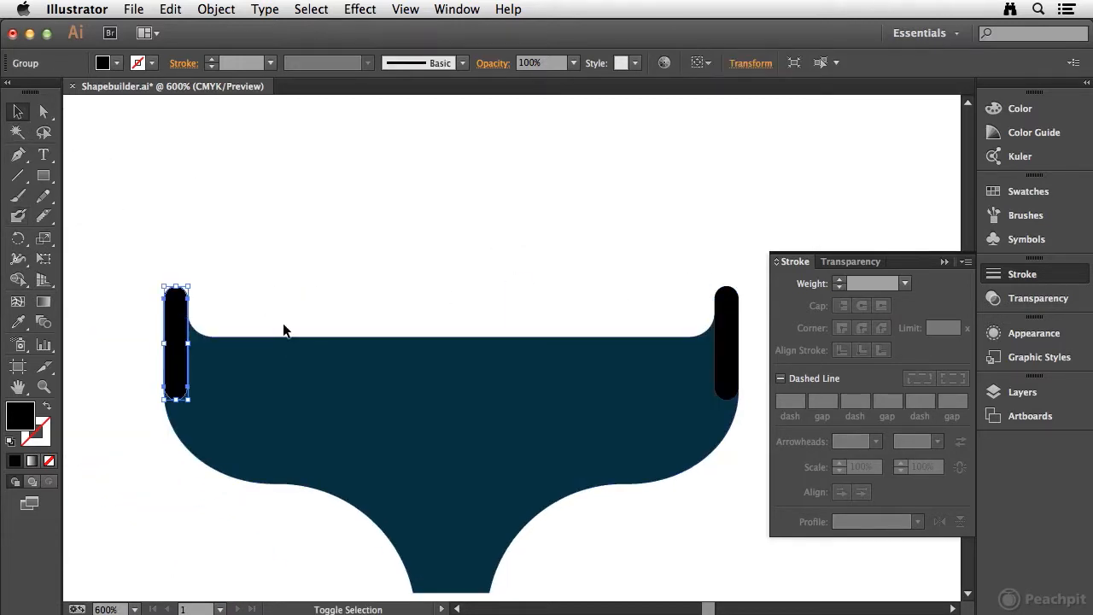
Select the tail with both rounded bars and merge them into one shape with the Shape Builder
left_click_drag(102, 235, 752, 435)
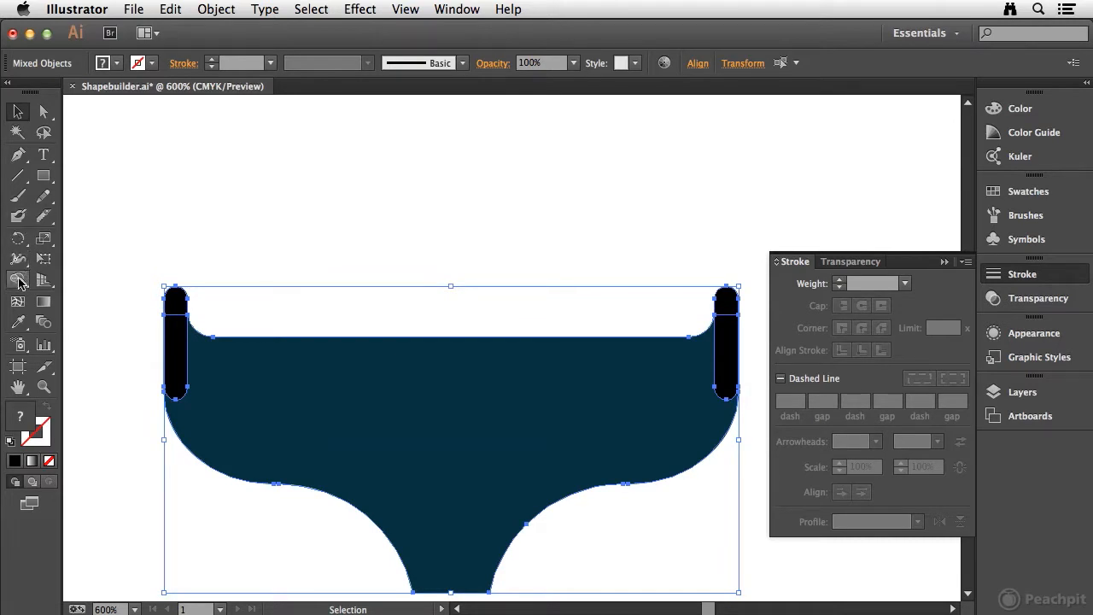
left_click(19, 281)
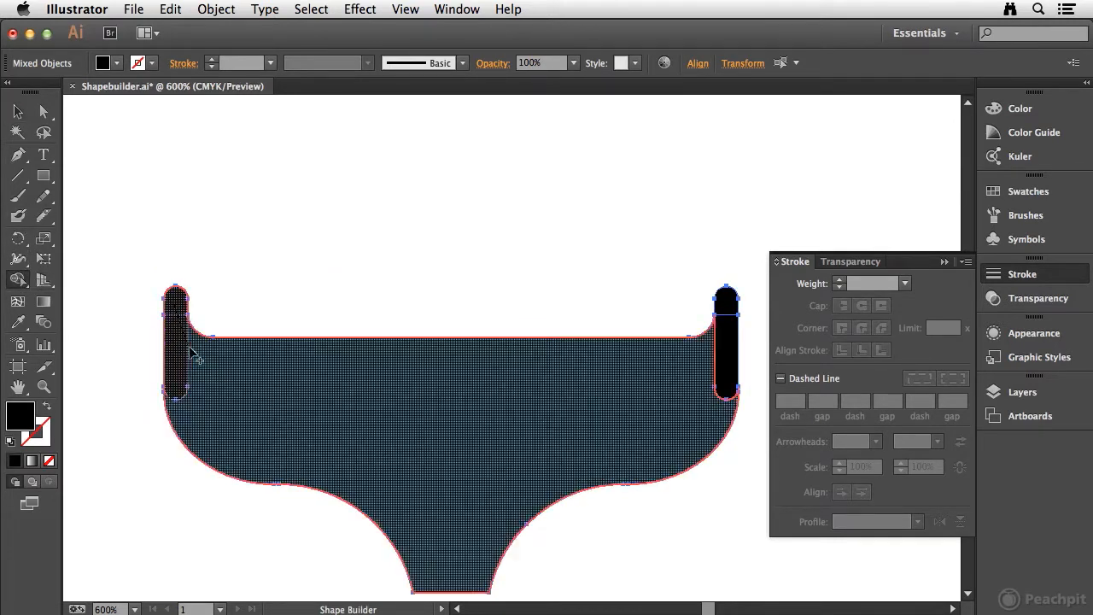
mouse_move(197, 363)
left_mouse_down()
mouse_move(374, 419)
mouse_move(692, 367)
mouse_move(717, 380)
left_mouse_up()
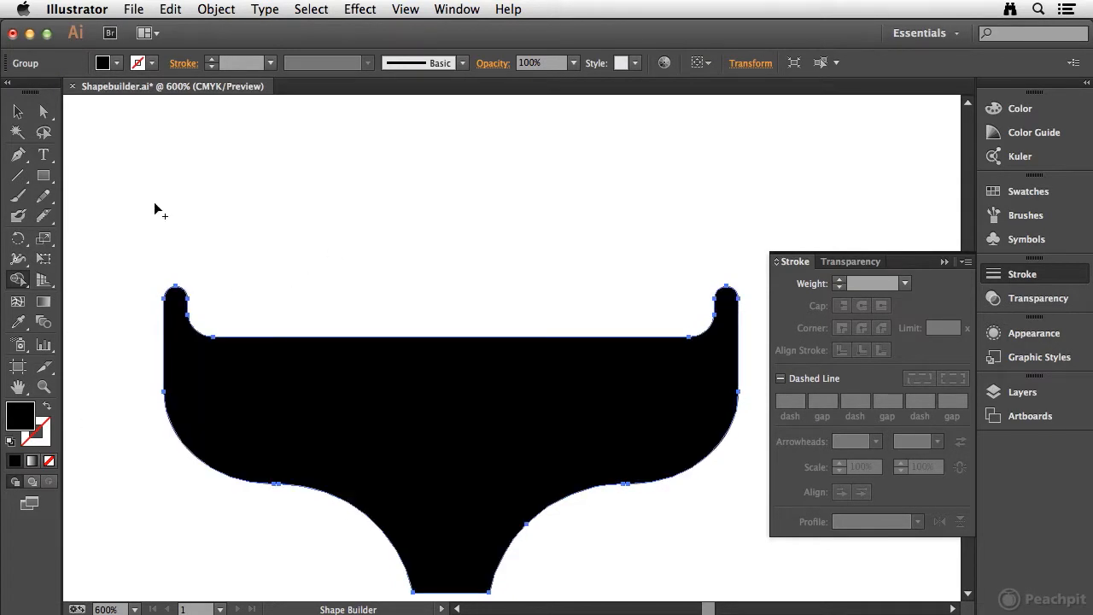
Draw a short vertical line above the tail's left half and give it a 4 pt stroke with round caps
left_click(18, 175)
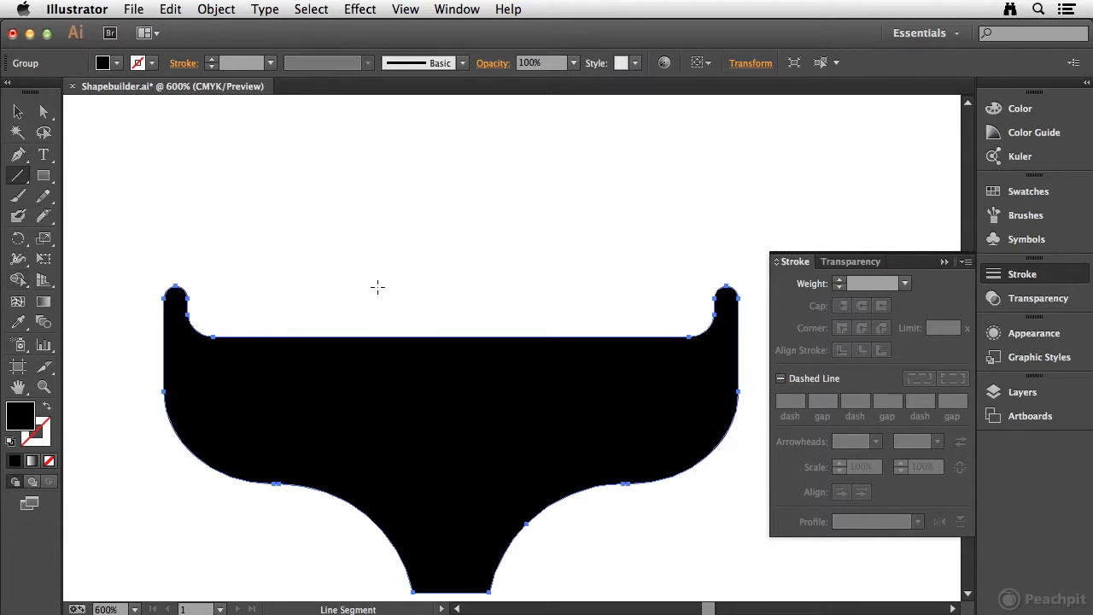
left_click_drag(294, 233, 294, 295)
left_click(839, 283)
left_click(839, 283)
left_click(840, 283)
left_click(842, 283)
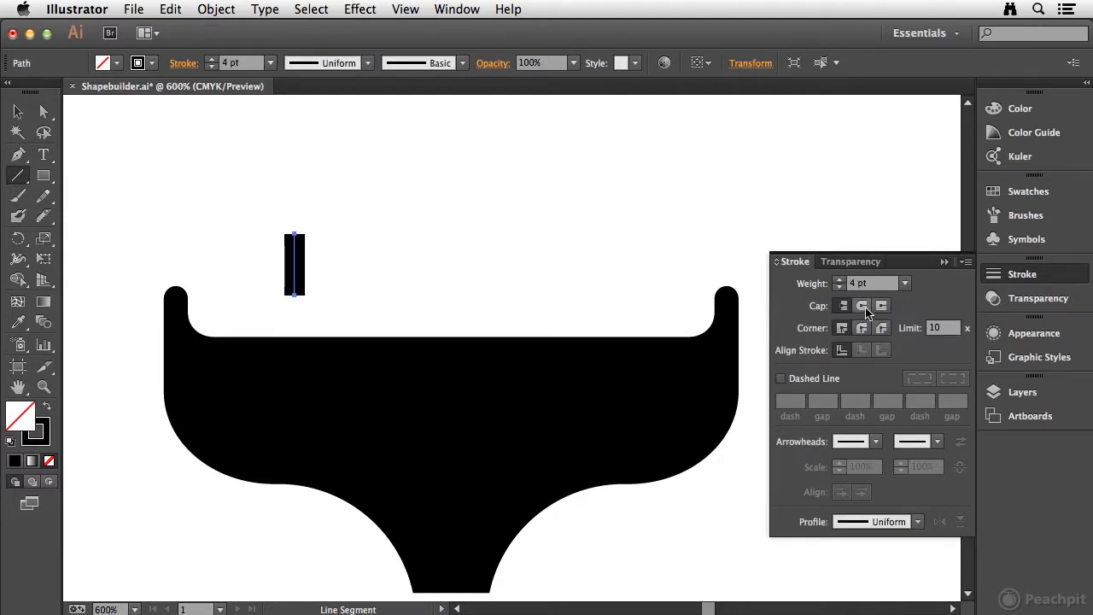
left_click(864, 307)
Expand the line into a filled shape and place two copies across the tail's upper edge, one near each side
left_click(18, 112)
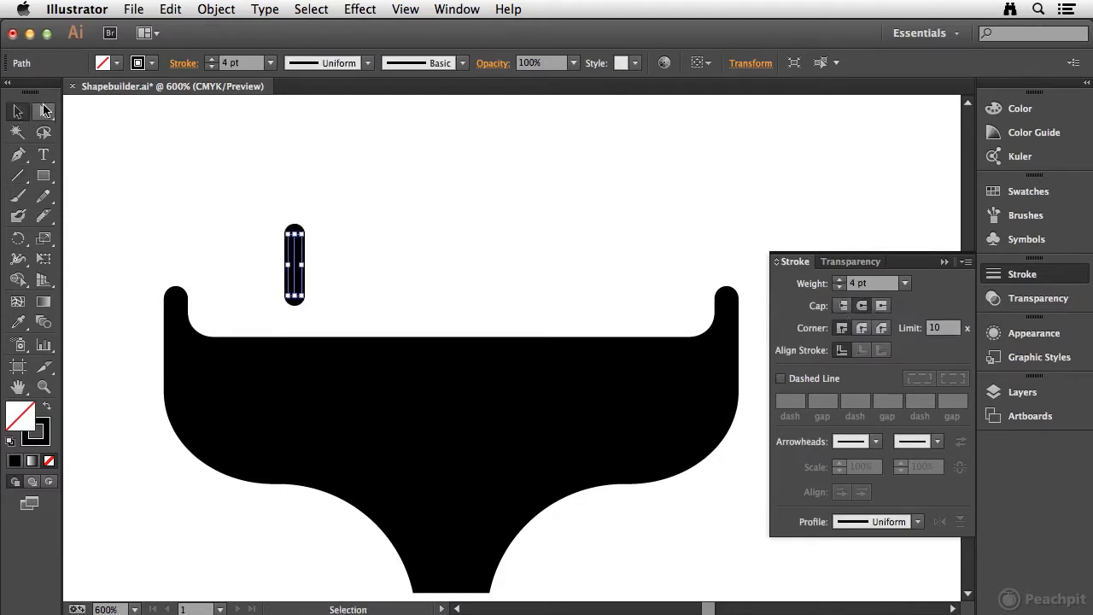
left_click(219, 9)
left_click(288, 179)
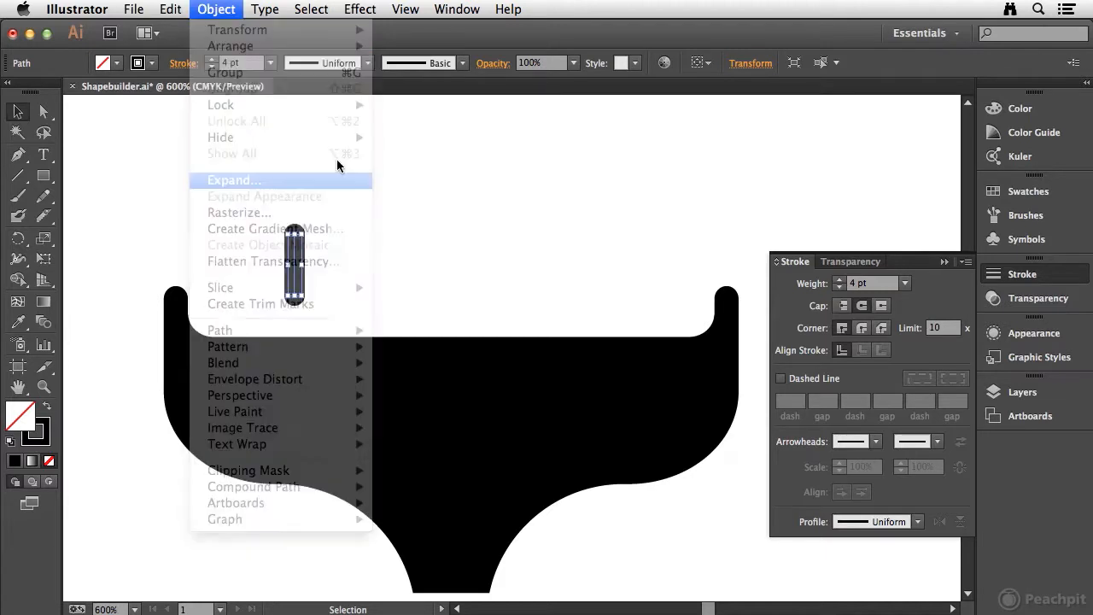
left_click(808, 382)
left_click_drag(298, 273, 627, 342)
Select the two small bars and the tail, and subtract the bars with the Shape Builder to cut two rounded notches
left_click_drag(237, 235, 653, 416)
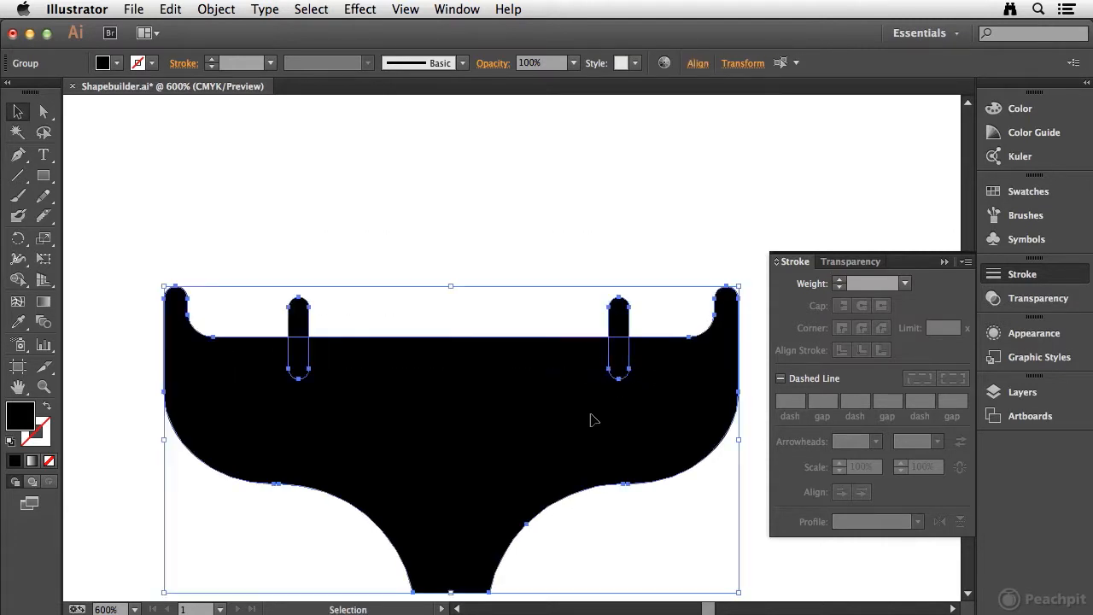
left_click(17, 278)
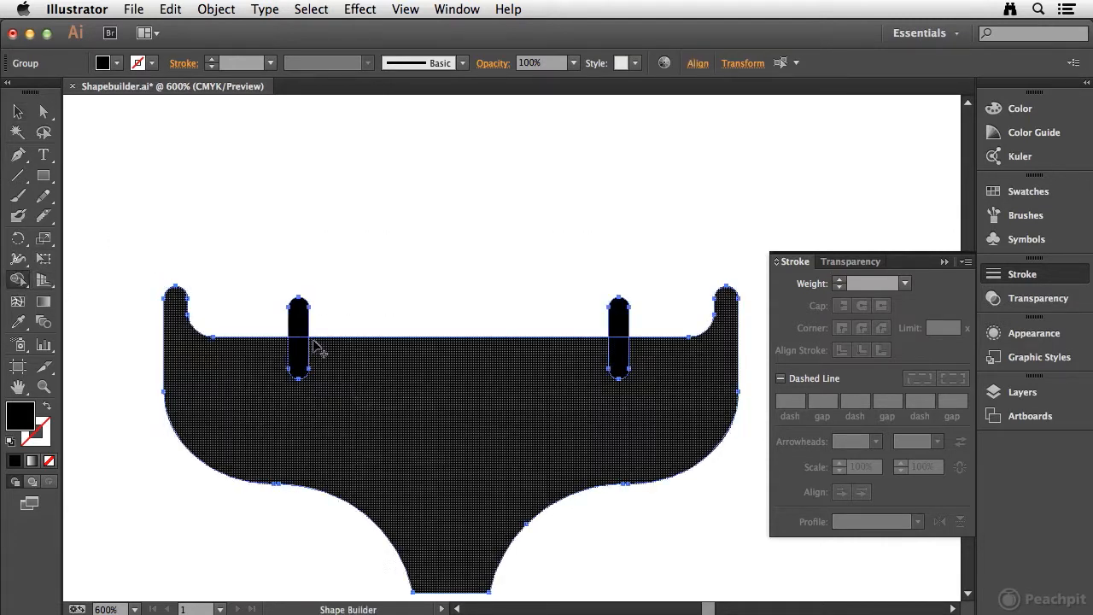
left_click_drag(298, 334, 301, 363)
left_click_drag(626, 320, 620, 369)
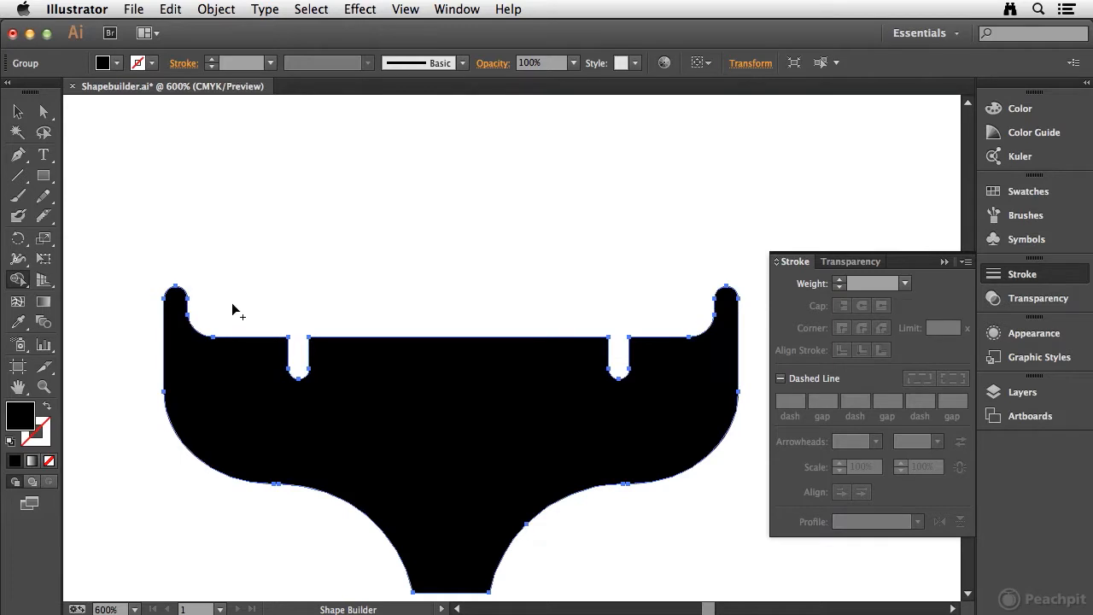
left_click(16, 112)
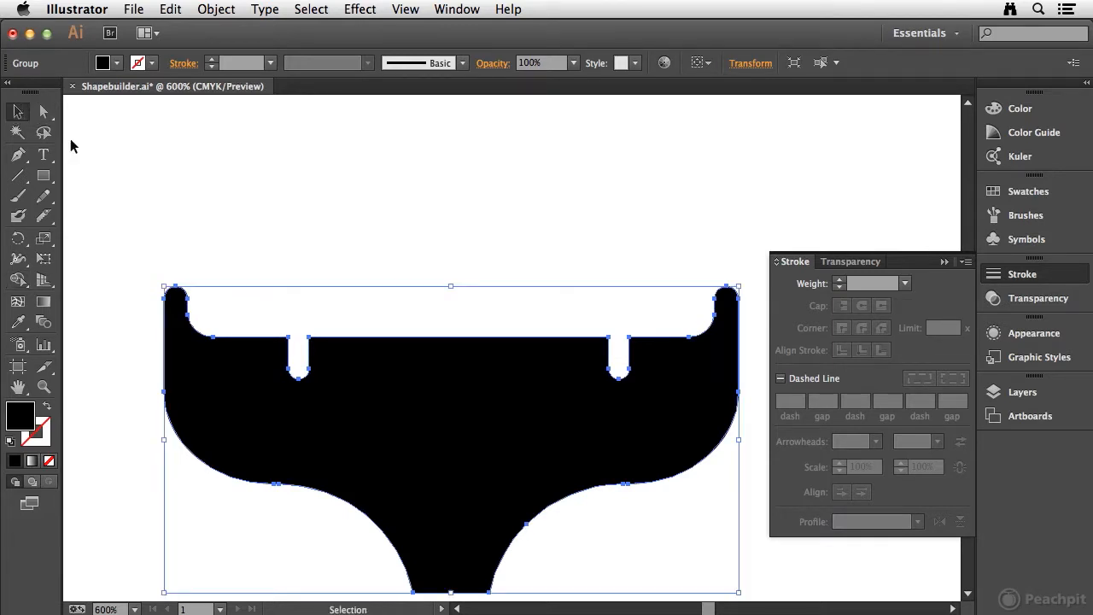
left_click(230, 174)
Draw a black square above the middle of the tail and rotate it 45 degrees into a diamond
key("m")
left_click_drag(370, 176, 500, 306)
key("v")
left_click_drag(362, 166, 458, 94)
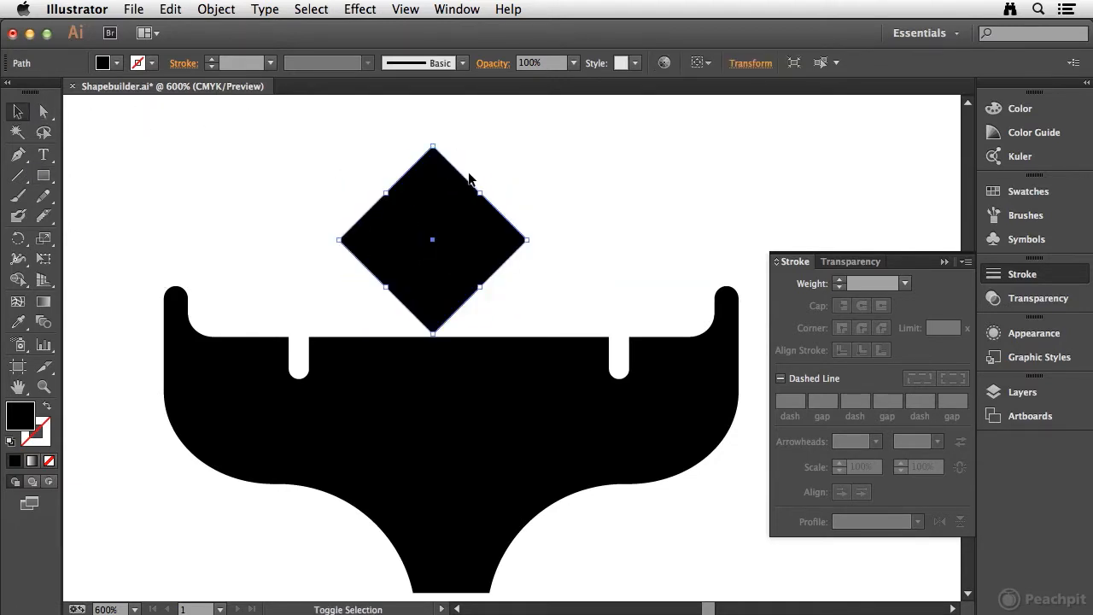
Apply a Pucker & Bloat effect of -35% to the diamond, with the preview on
left_click(374, 11)
mouse_move(392, 164)
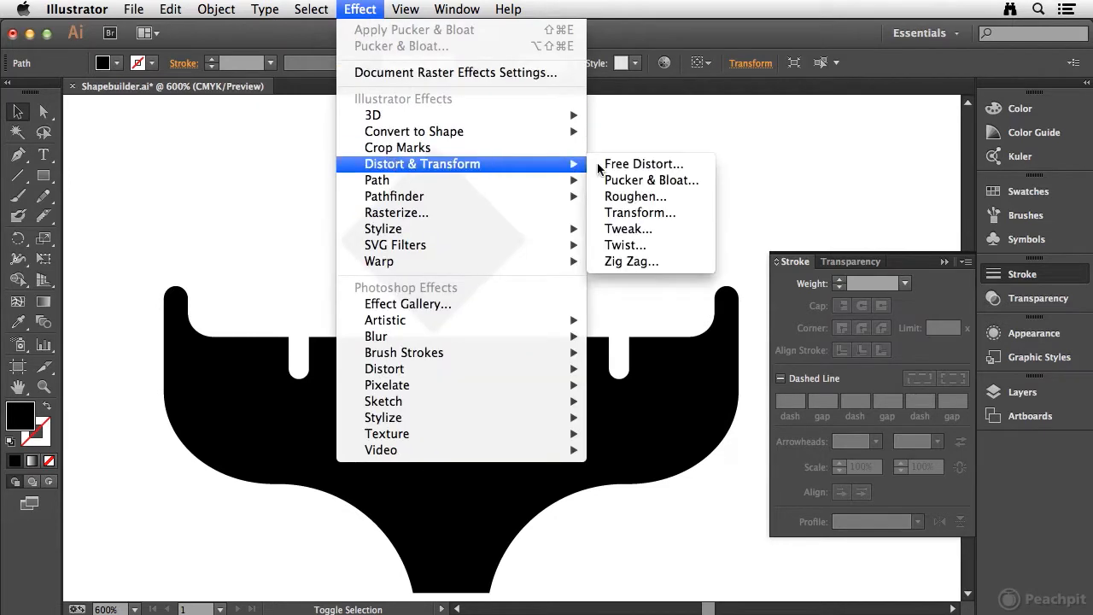
left_click(662, 182)
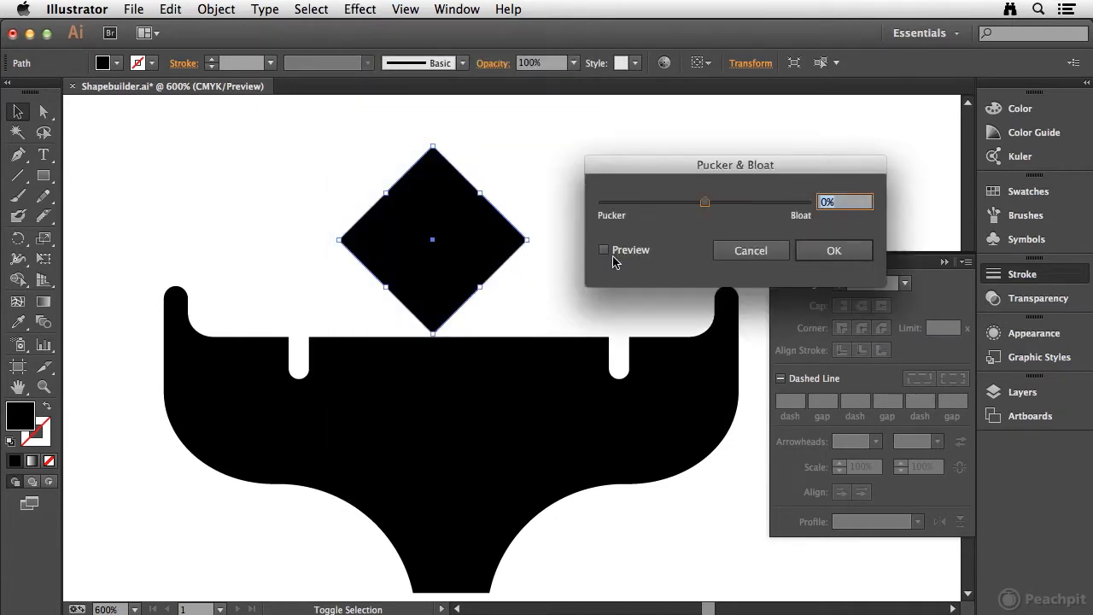
left_click(605, 249)
left_click_drag(705, 205, 690, 211)
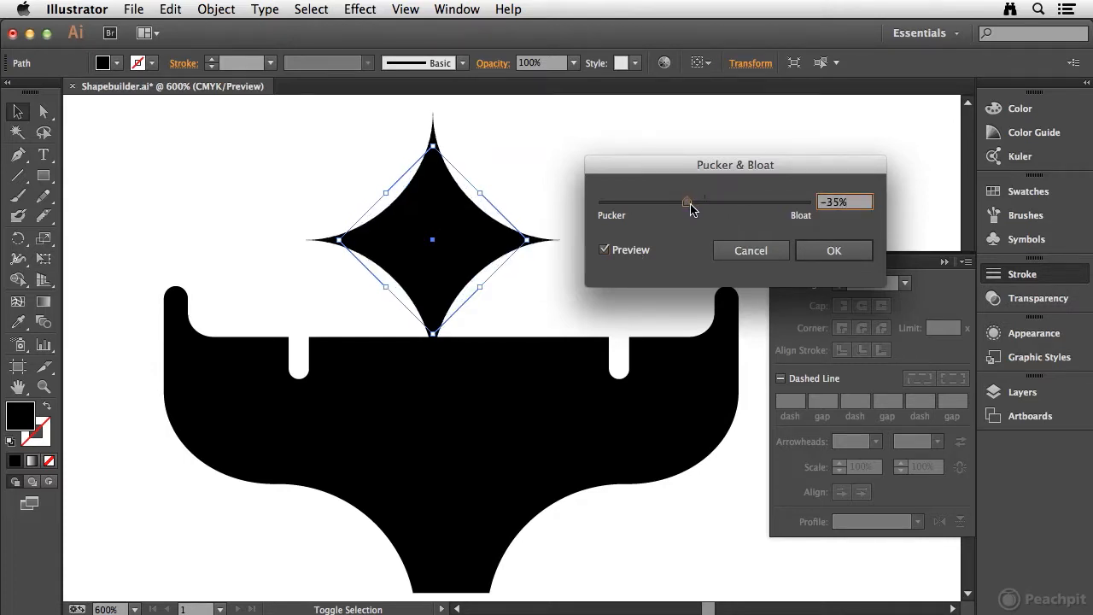
left_click(834, 250)
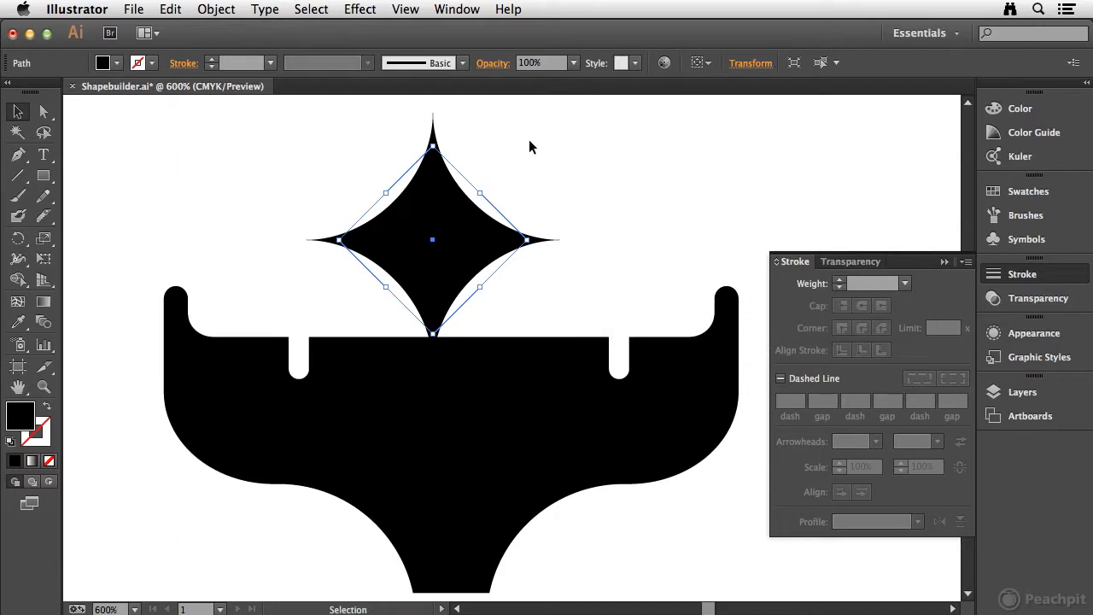
Scale the puckered diamond to about half its size and centre it on the tail's upper edge between the notches
left_click_drag(433, 147, 432, 235)
left_click_drag(453, 295, 491, 337)
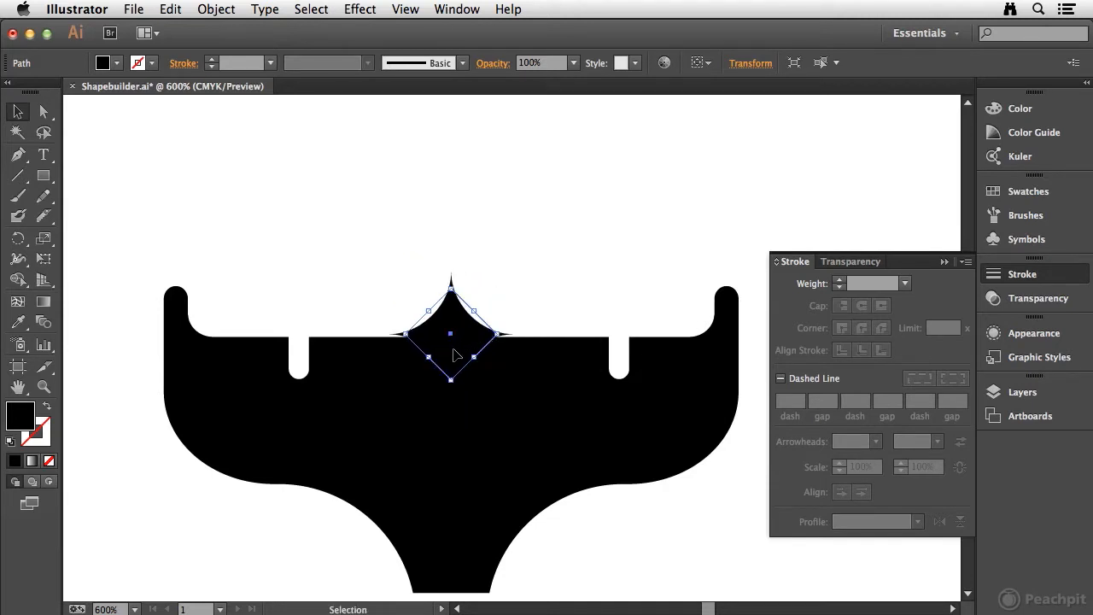
left_click_drag(447, 323, 444, 331)
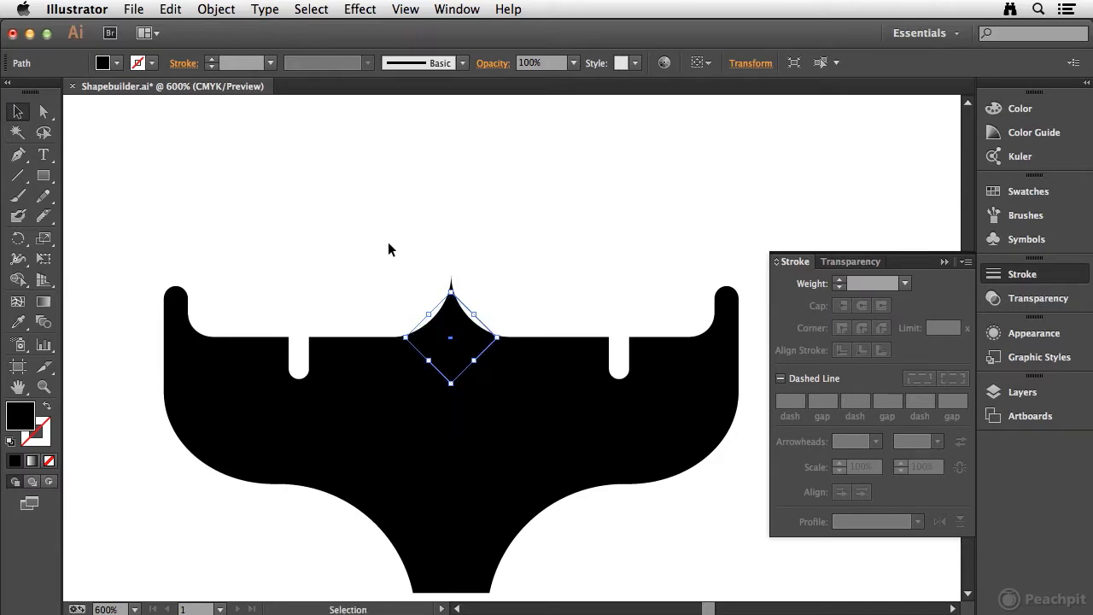
left_click(501, 419)
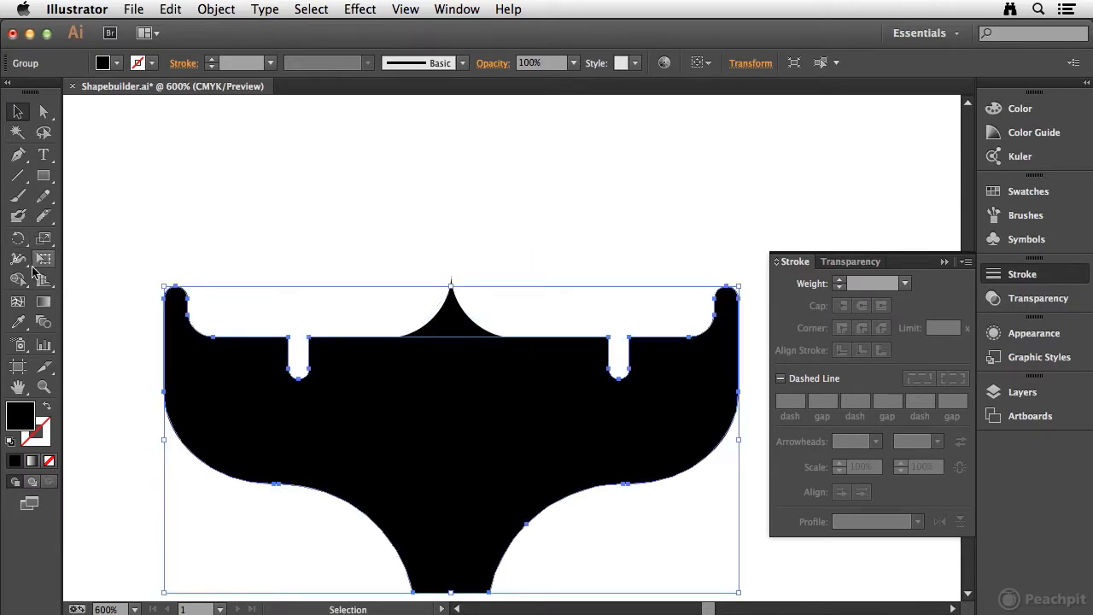
left_click(13, 280)
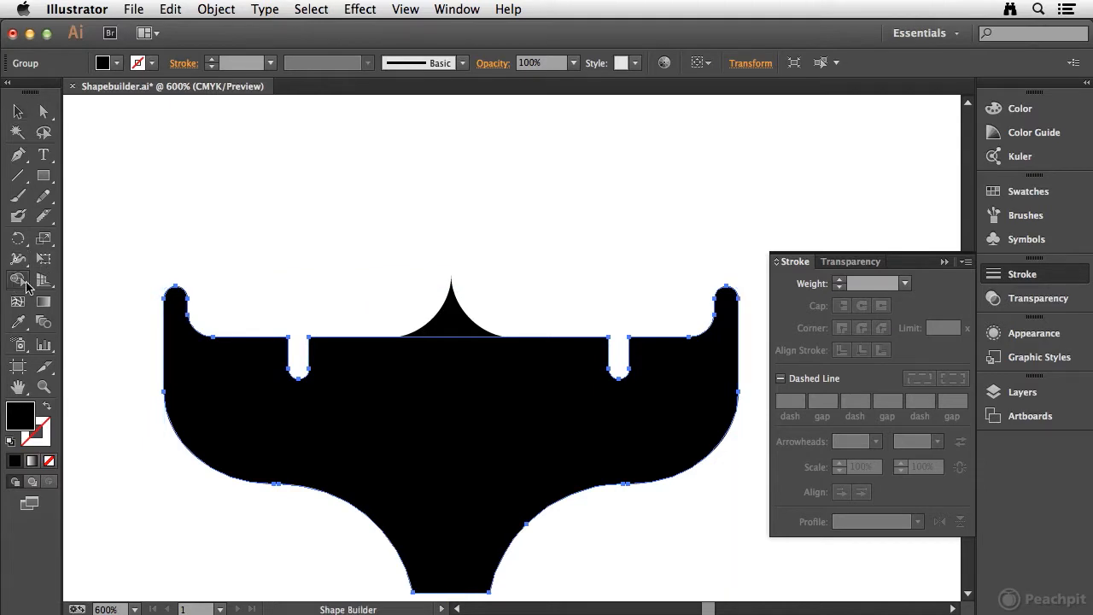
left_click(17, 111)
left_click(214, 154)
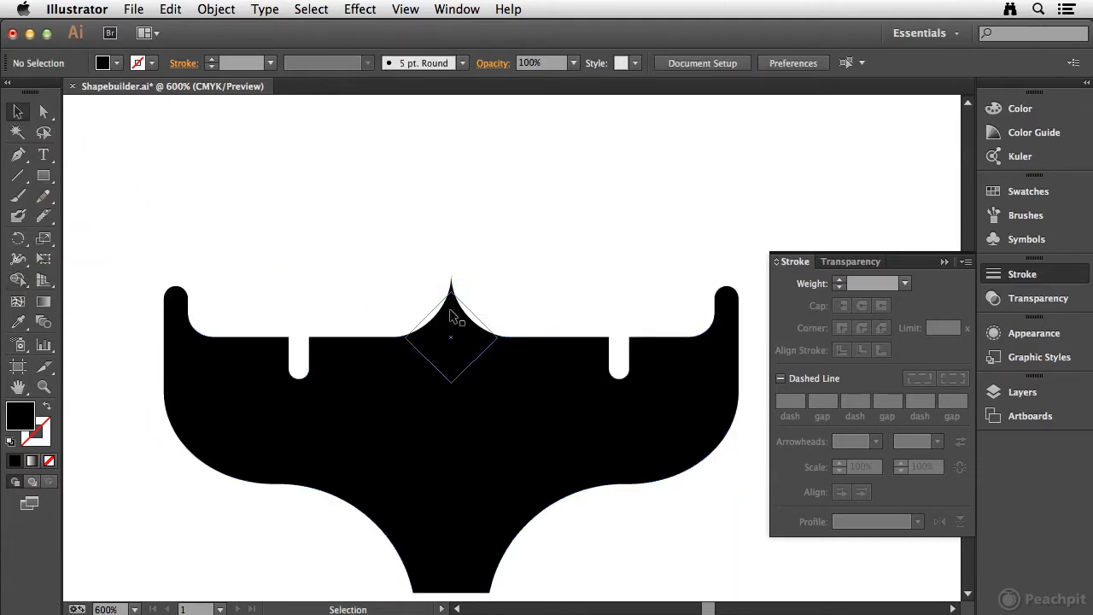
Expand the appearance of the puckered diamond at the centre of the tail's upper edge
left_click(450, 303)
left_click(215, 8)
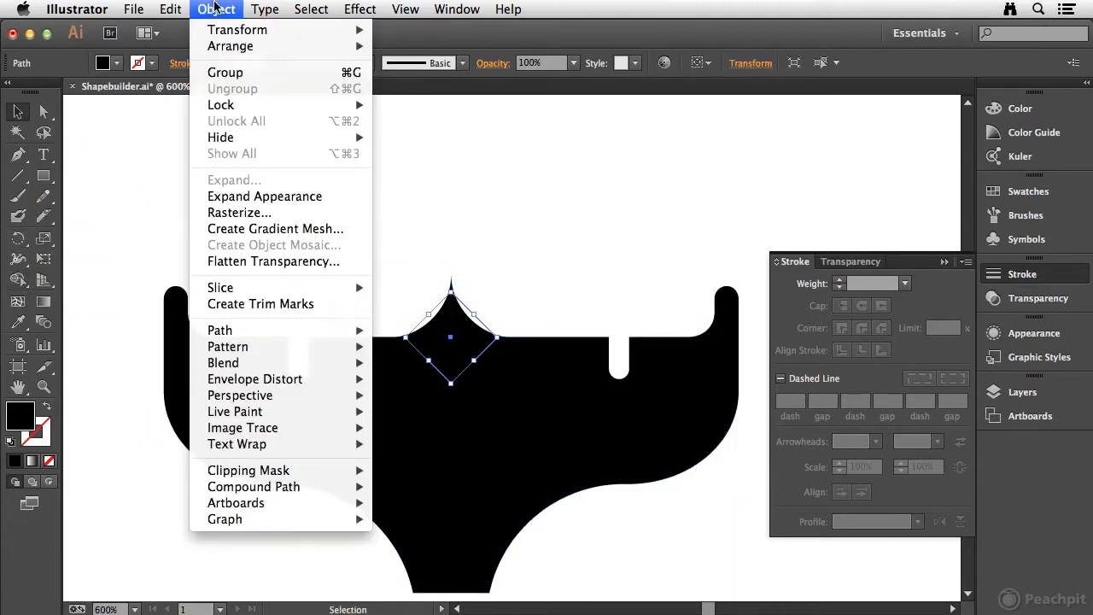
left_click(244, 198)
Try to cut the expanded diamond out of the tail's upper edge with the Shape Builder, and undo the cut
left_click_drag(338, 238, 493, 385)
left_click(18, 284)
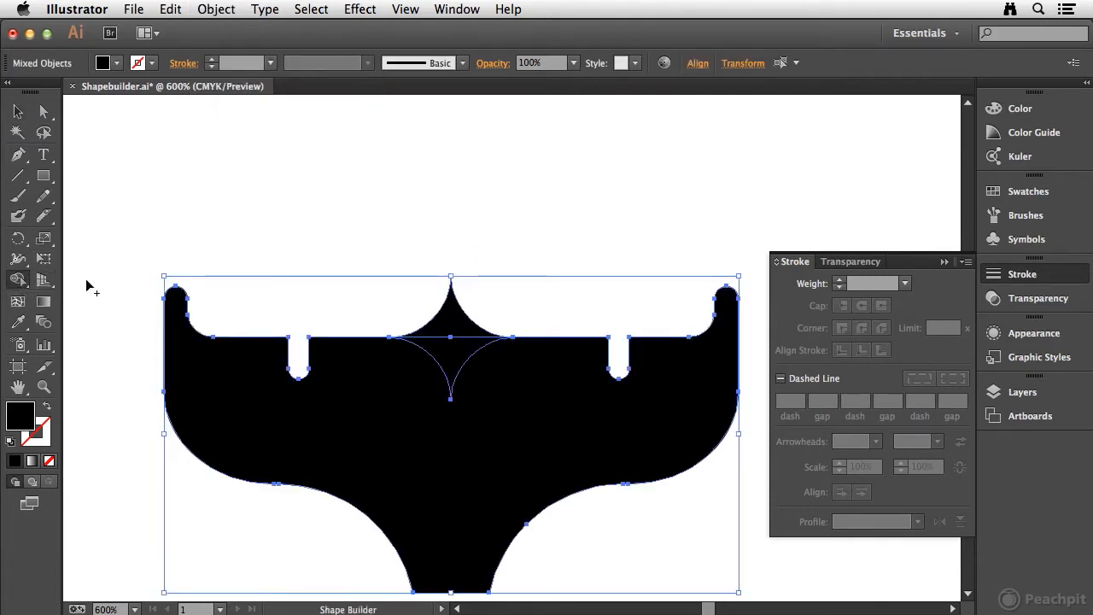
left_click_drag(446, 322, 451, 410)
key("v")
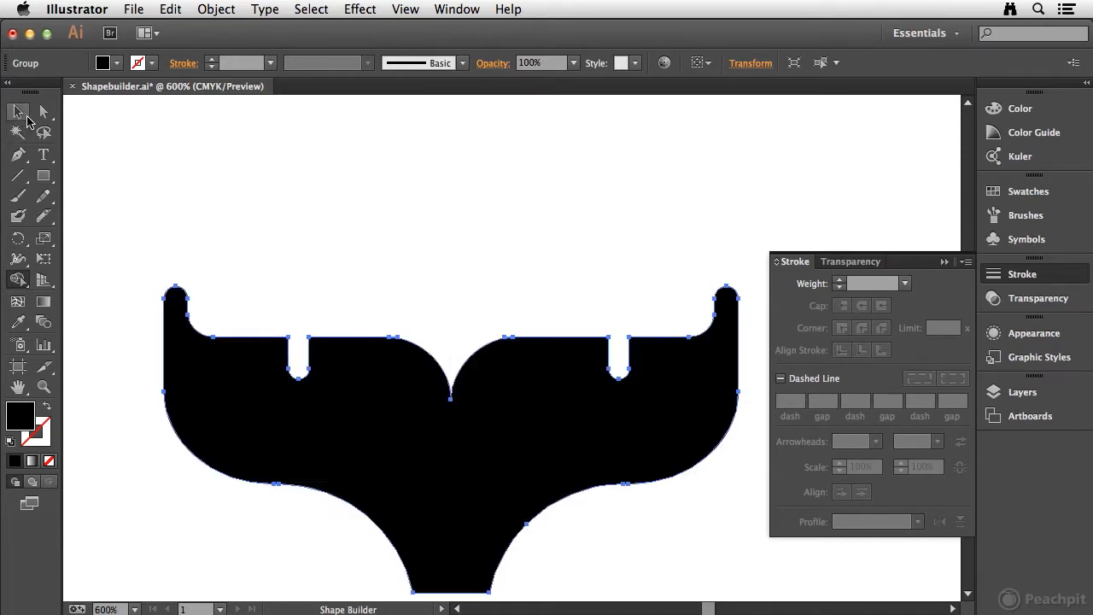
left_click(336, 189)
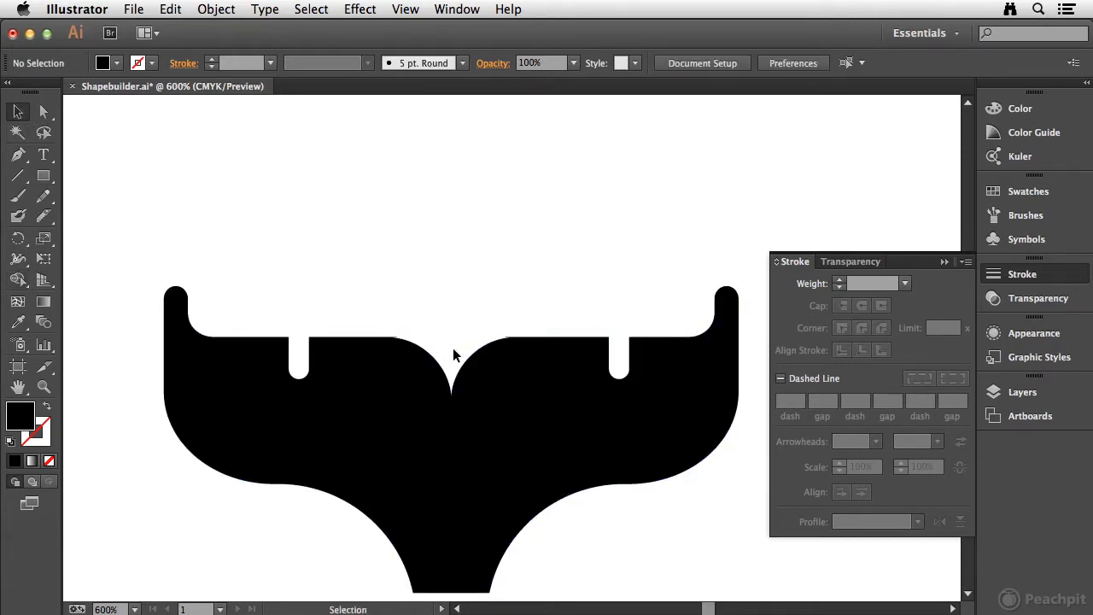
left_click_drag(401, 315, 527, 415)
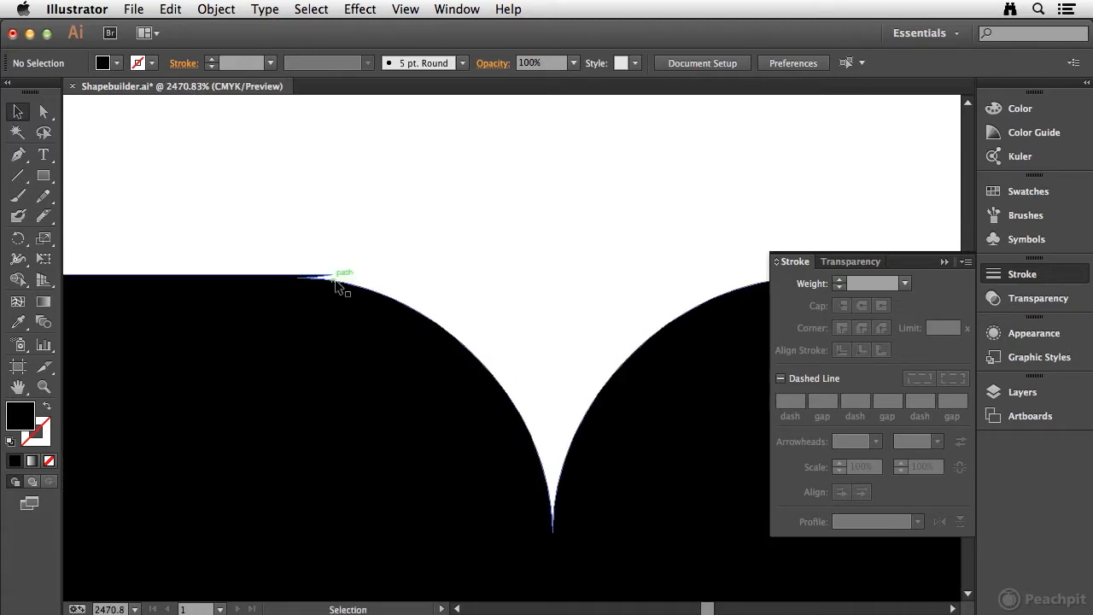
key("super+z")
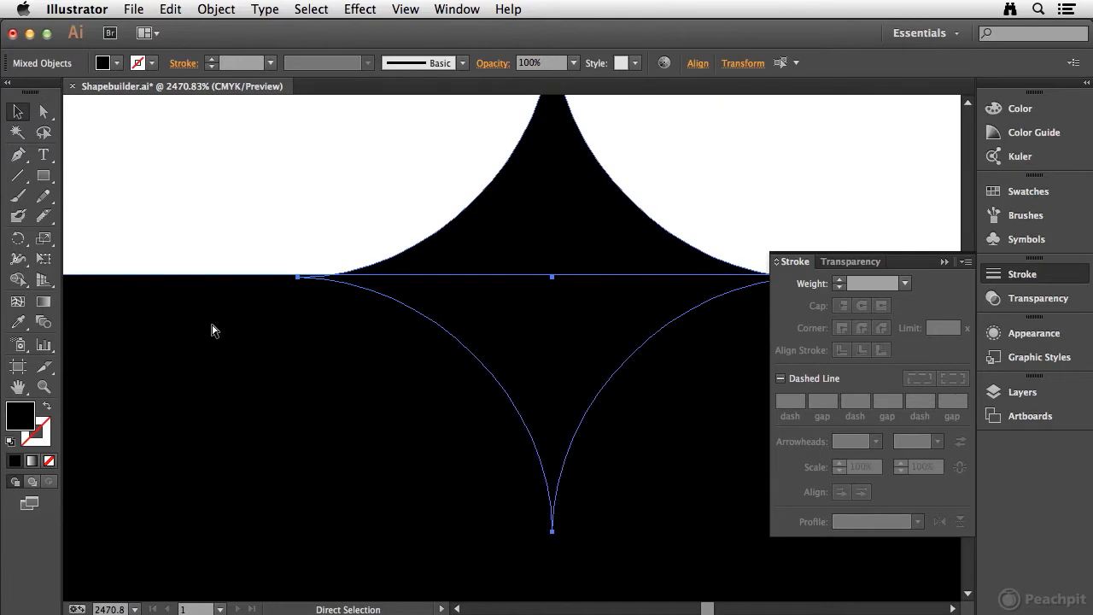
Nudge the four-pointed shape slightly upward and subtract it from the tail with the Shape Builder to cut the central pointed notch
left_click(388, 187)
left_click_drag(562, 237, 557, 238)
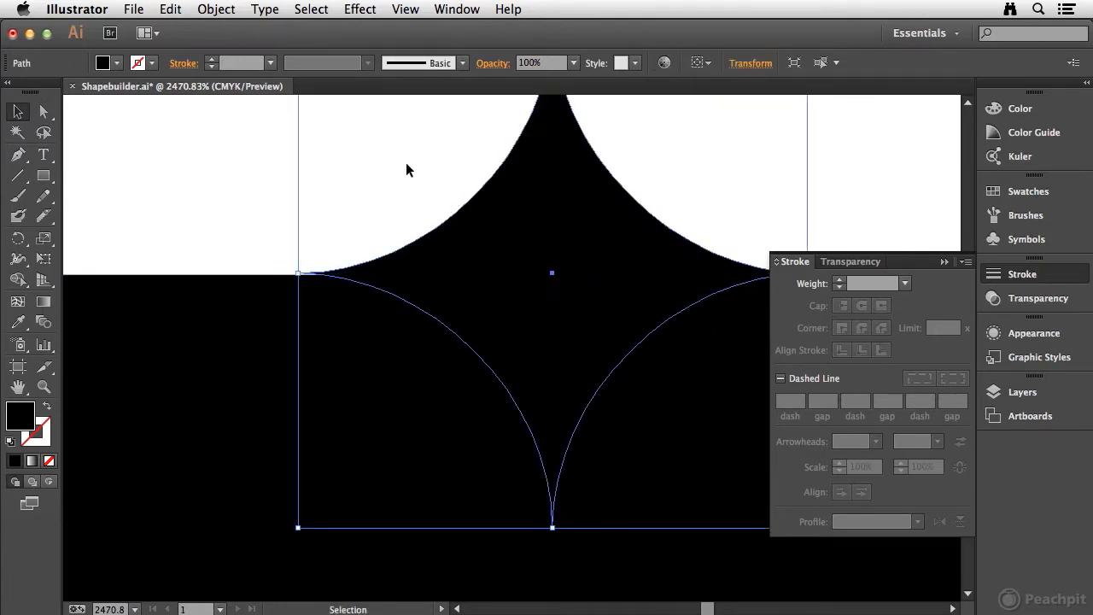
left_click(283, 310, "shift")
key("r")
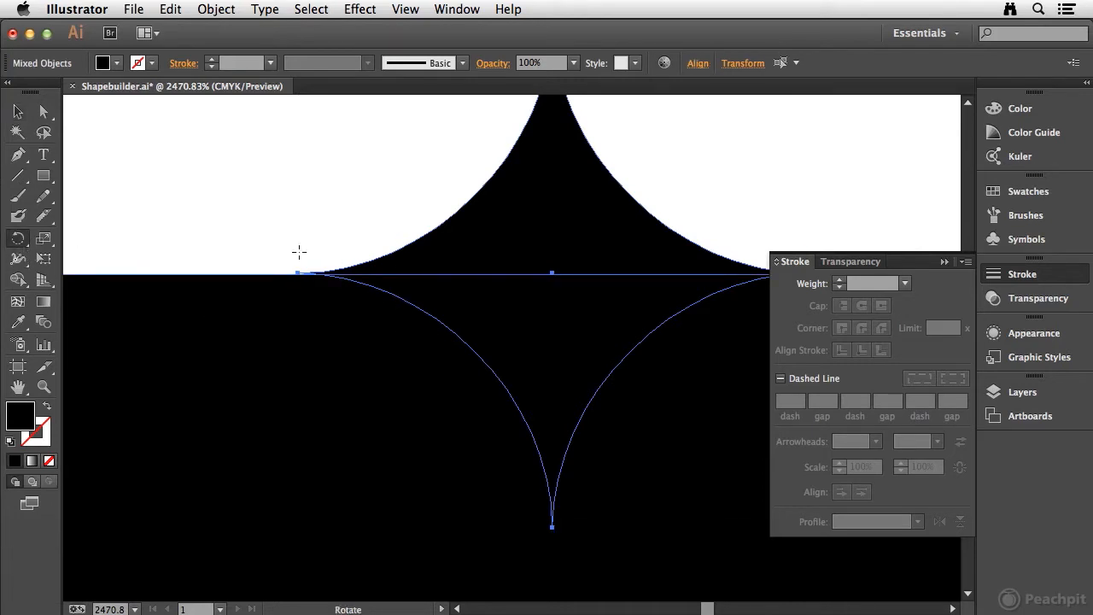
left_click(17, 280)
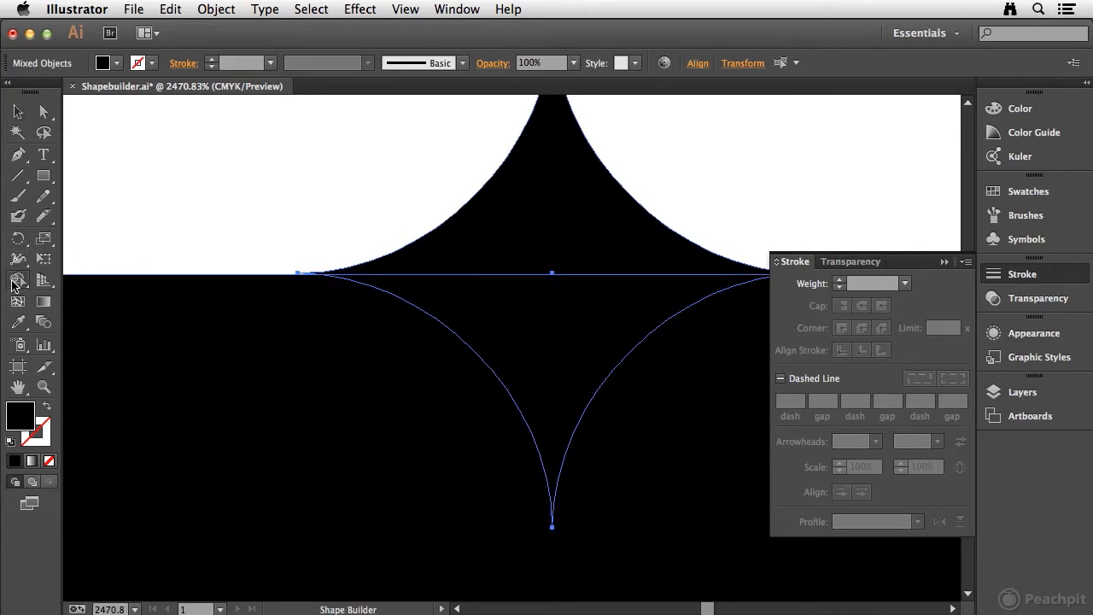
mouse_move(586, 237)
left_mouse_down()
mouse_move(560, 226)
mouse_move(538, 342)
left_mouse_up()
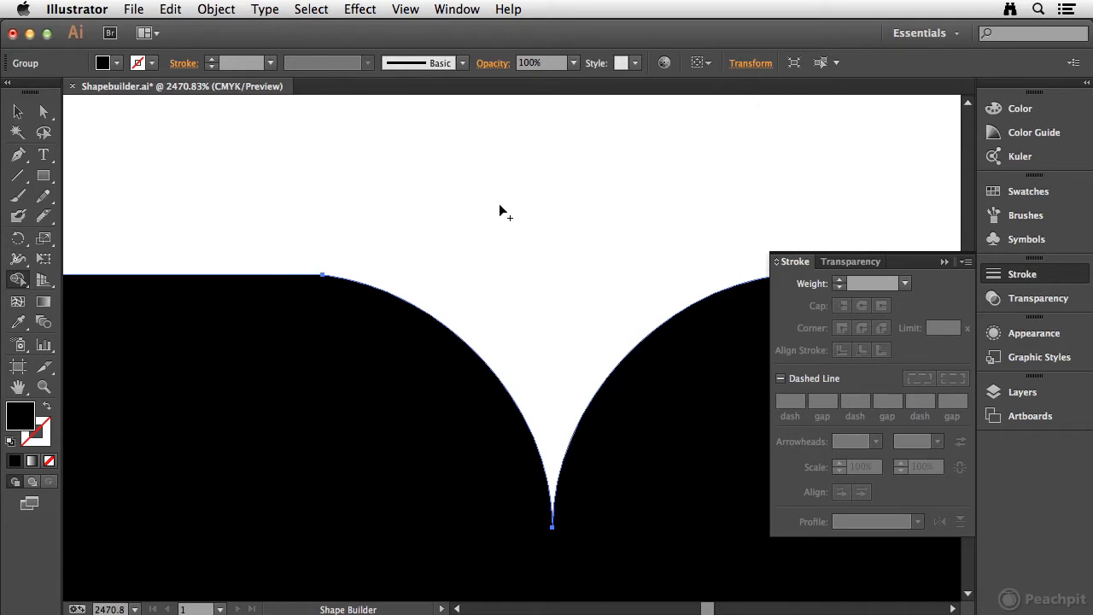
key("super+shift+a")
Fill the finished black tail with the dark navy blue swatch that matches the original tail, and deselect it
key("super+minus")
key("super+minus")
key("super+minus")
key("super+minus")
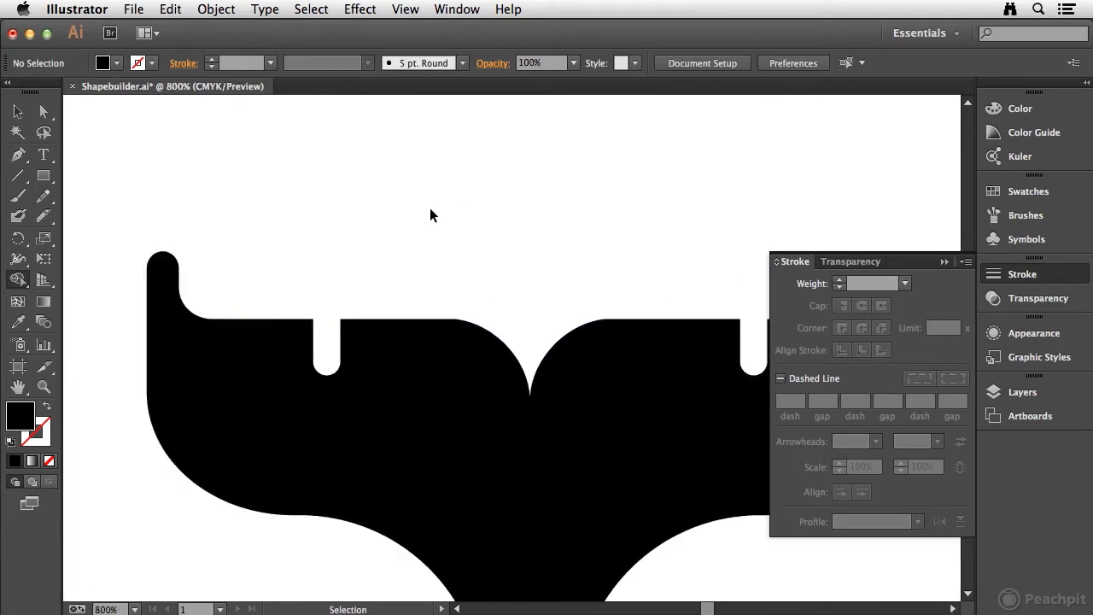
key("super+minus")
key("super+minus")
key("super+minus")
key("super+minus")
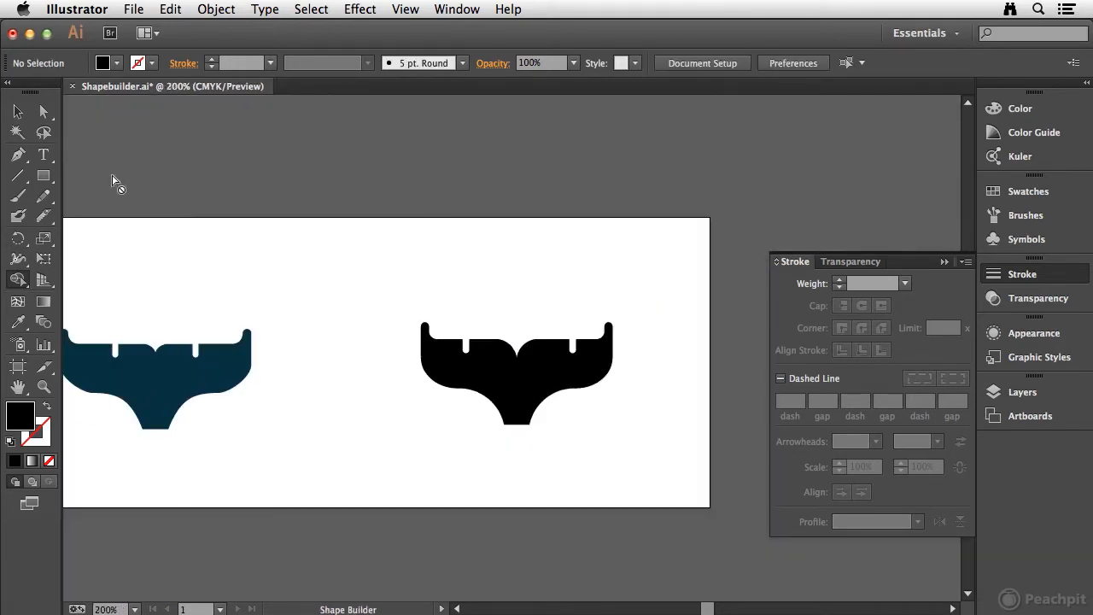
left_click_drag(367, 288, 439, 375)
left_click(1040, 220)
left_click(1028, 193)
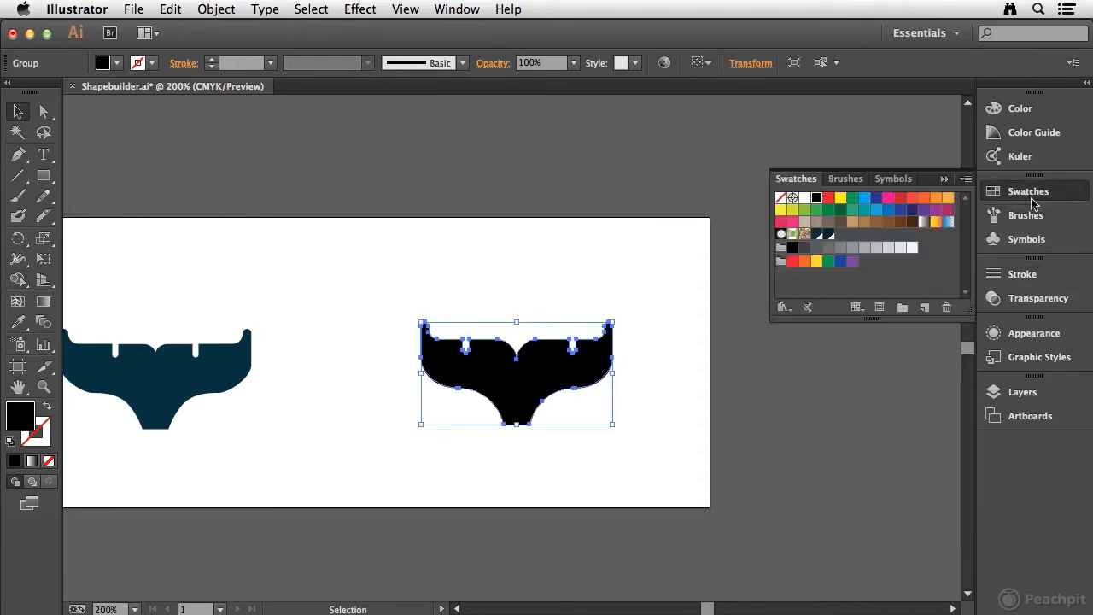
left_click(817, 233)
left_click(653, 246)
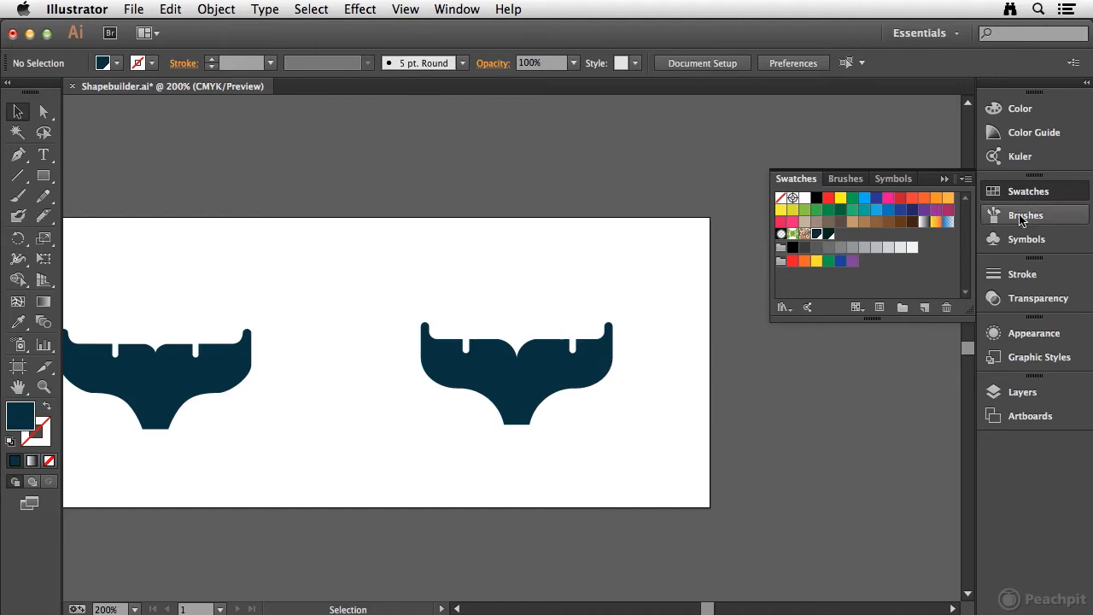
Move the recoloured tail slightly left and down so it sits closer to the original tail, and deselect it
left_click(1023, 195)
key("space")
left_click_drag(582, 262, 648, 230)
left_click_drag(620, 346, 558, 358)
left_click(752, 293)
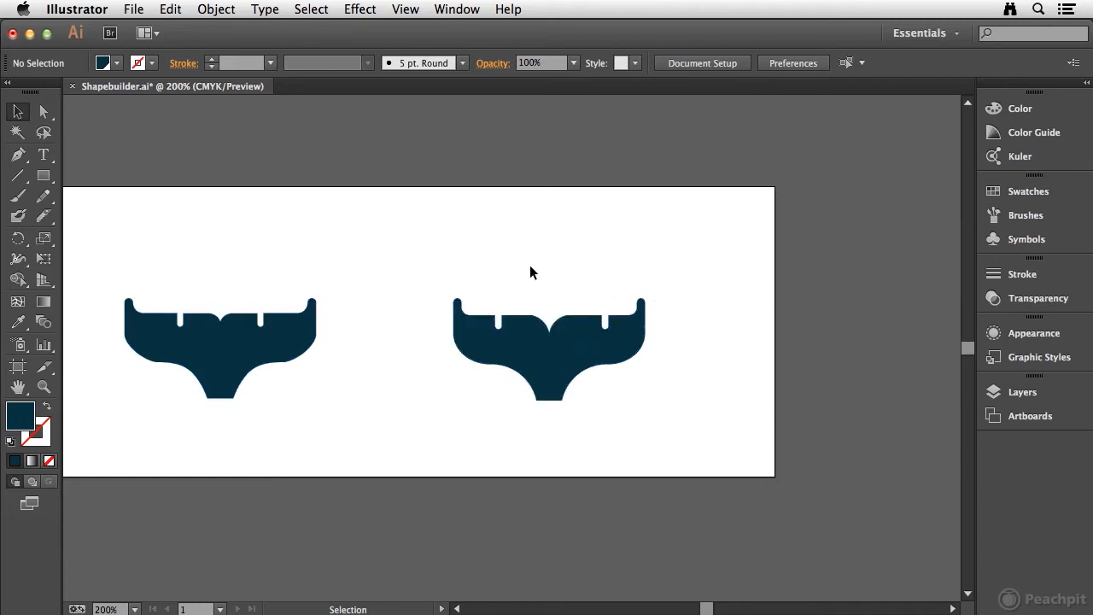
key("super+0")
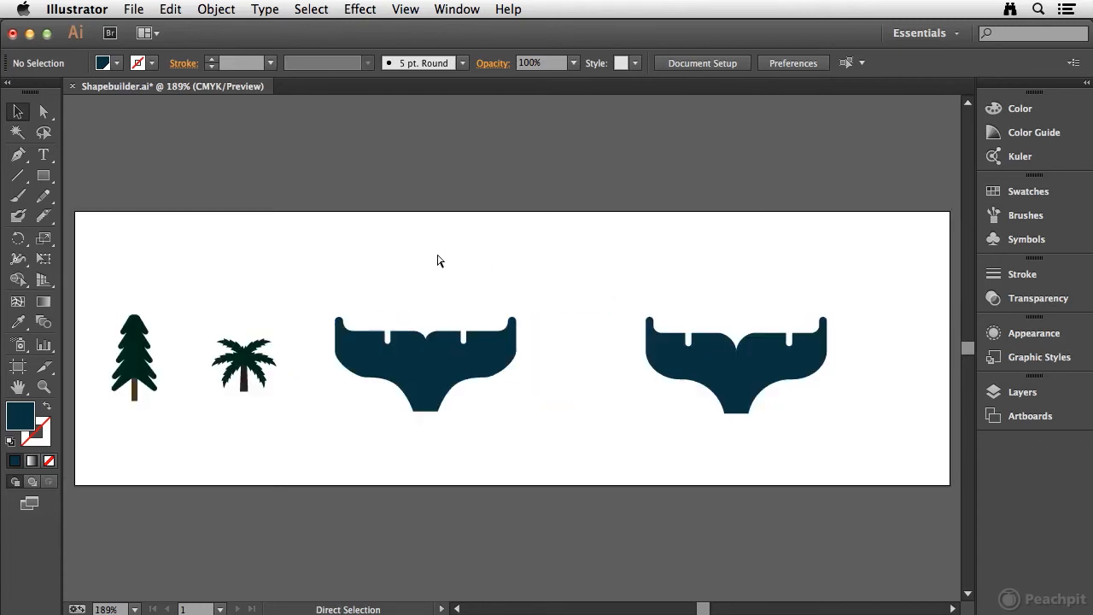